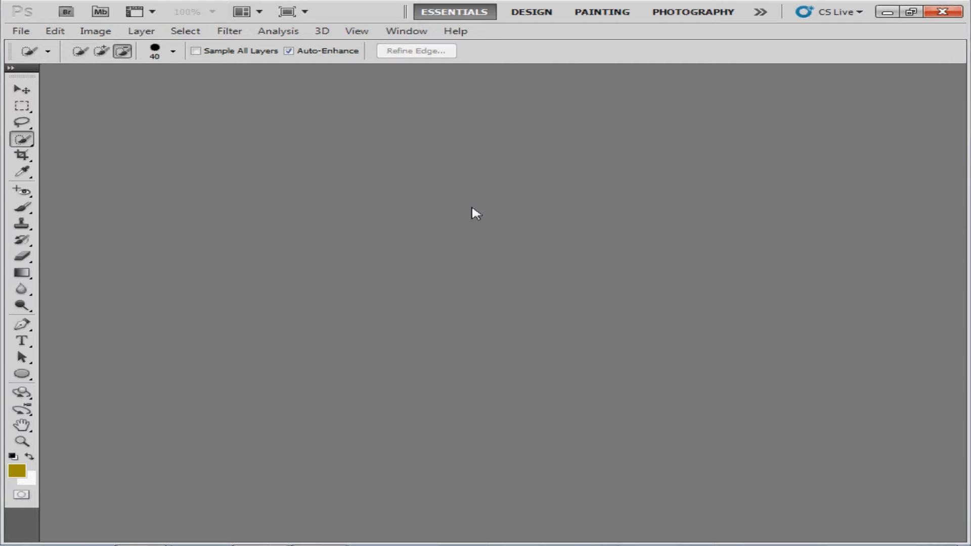
# Show the Brush settings and activate the Brush tool.
pyautogui.click(393, 32)
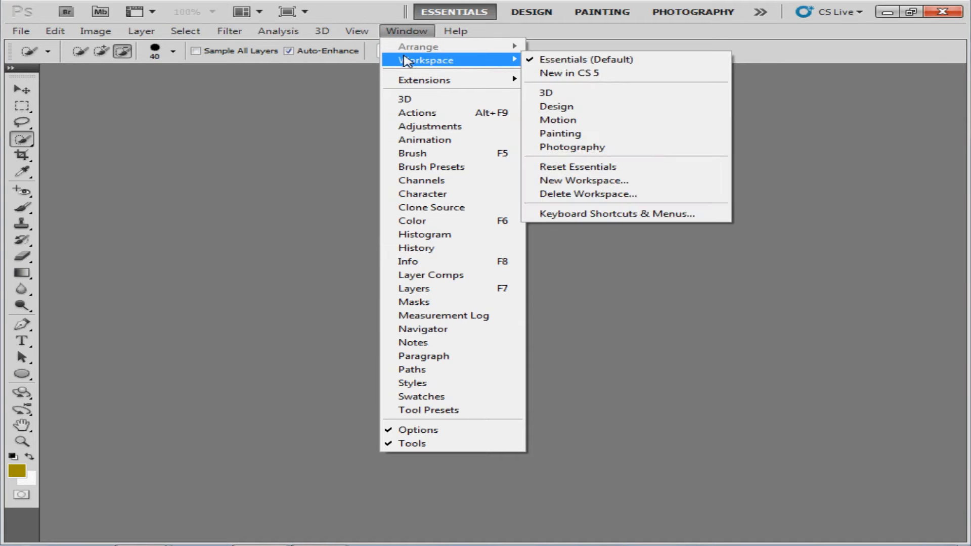
pyautogui.click(427, 158)
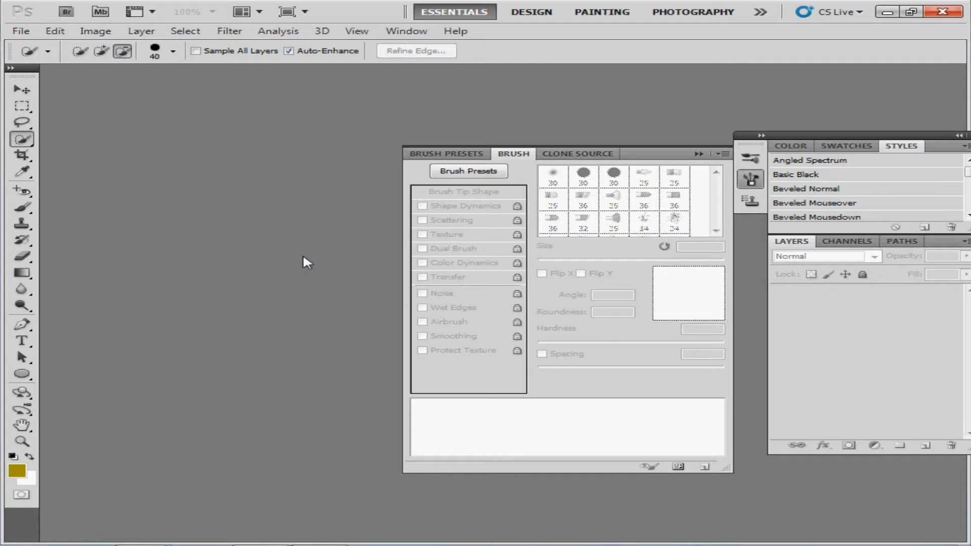
pyautogui.click(23, 208)
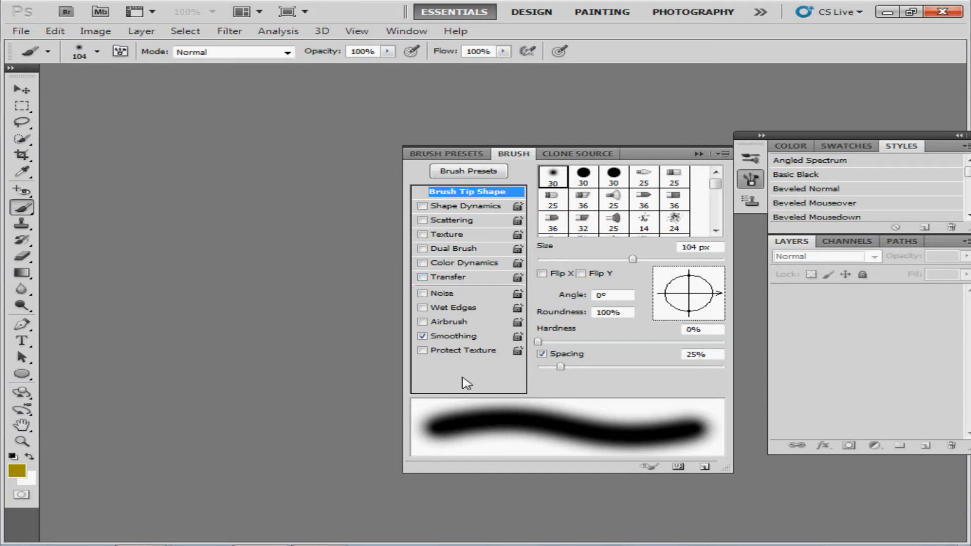
# Set the foreground color to a medium blue, #285abf.
pyautogui.click(17, 474)
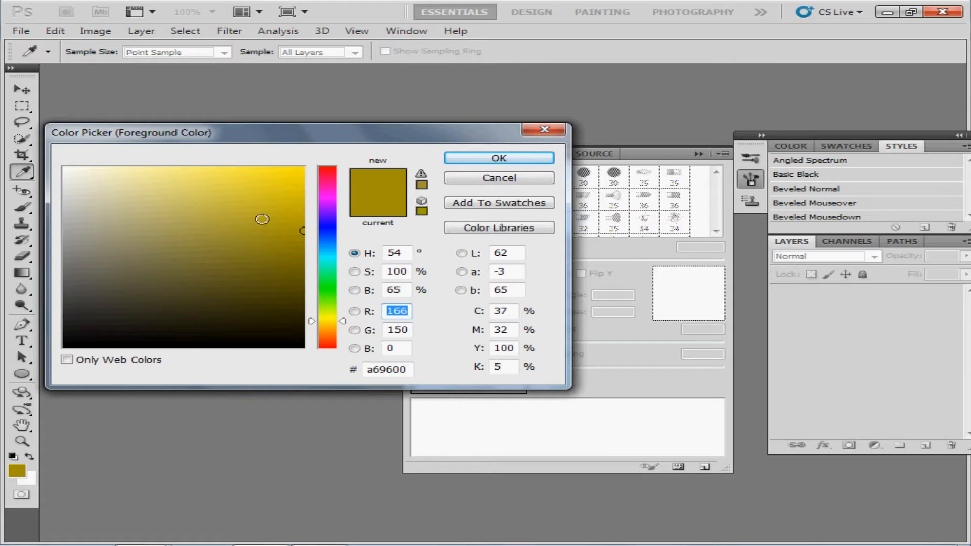
pyautogui.moveTo(246, 135); pyautogui.dragTo(333, 148)
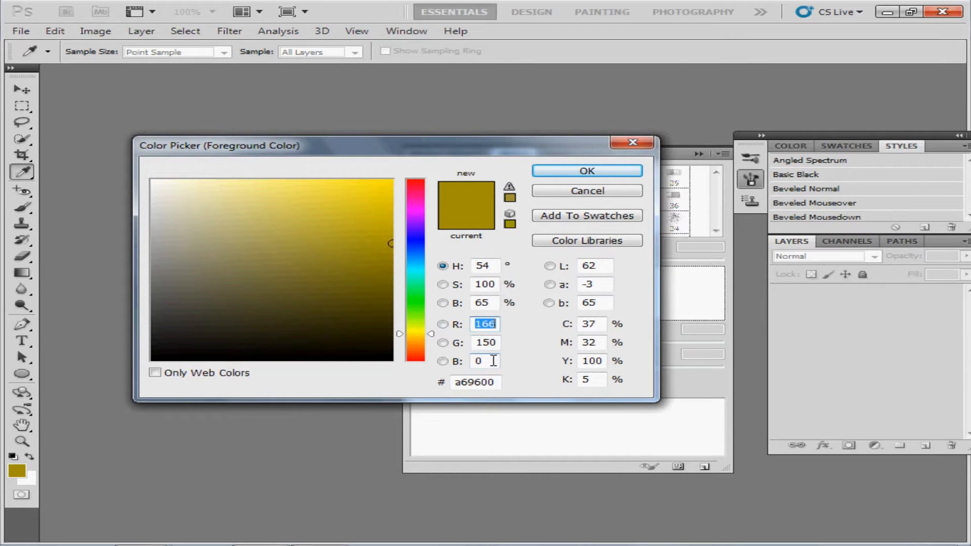
pyautogui.click(417, 250)
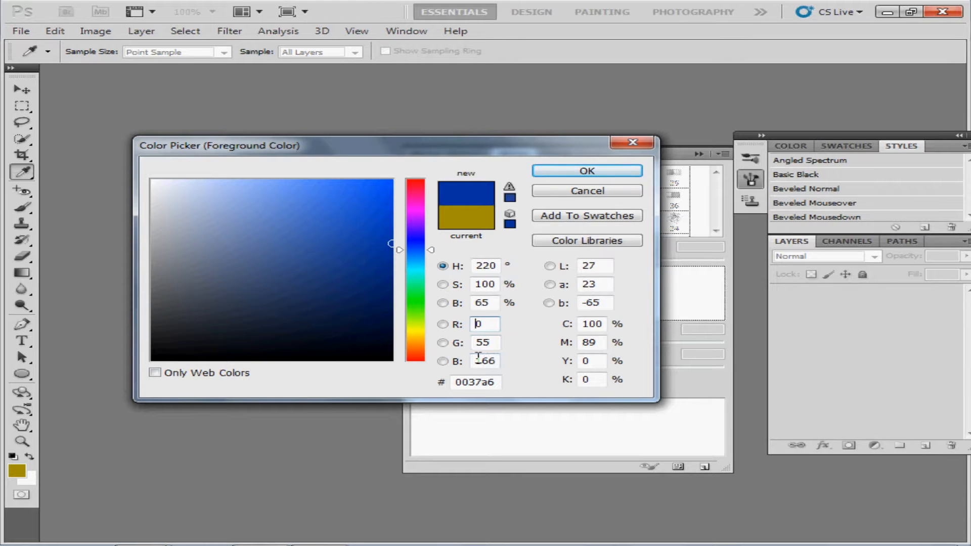
pyautogui.click(344, 231)
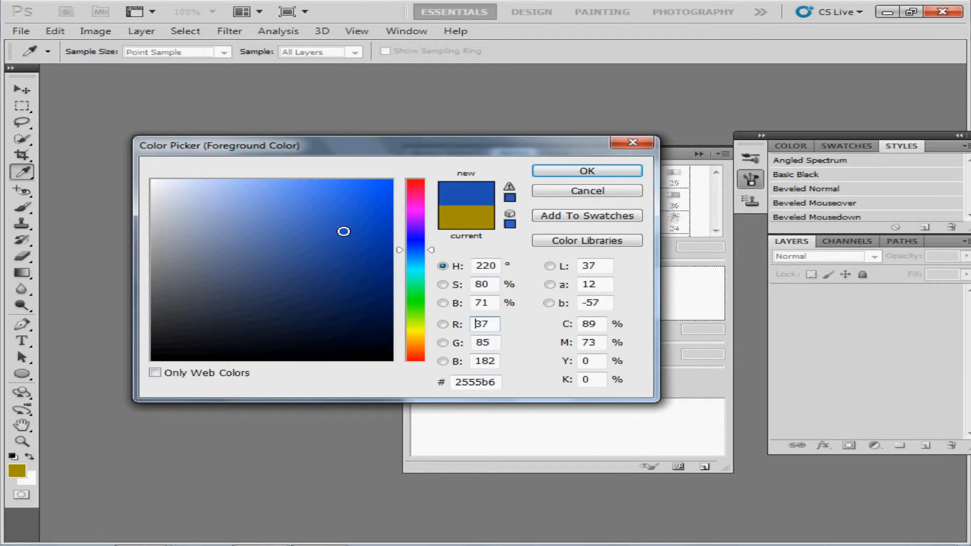
pyautogui.click(343, 225)
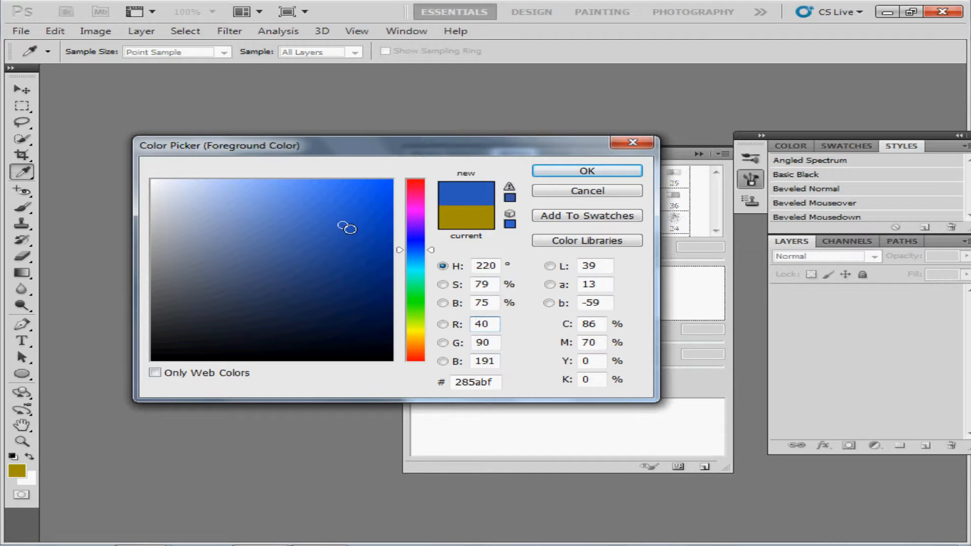
pyautogui.click(567, 174)
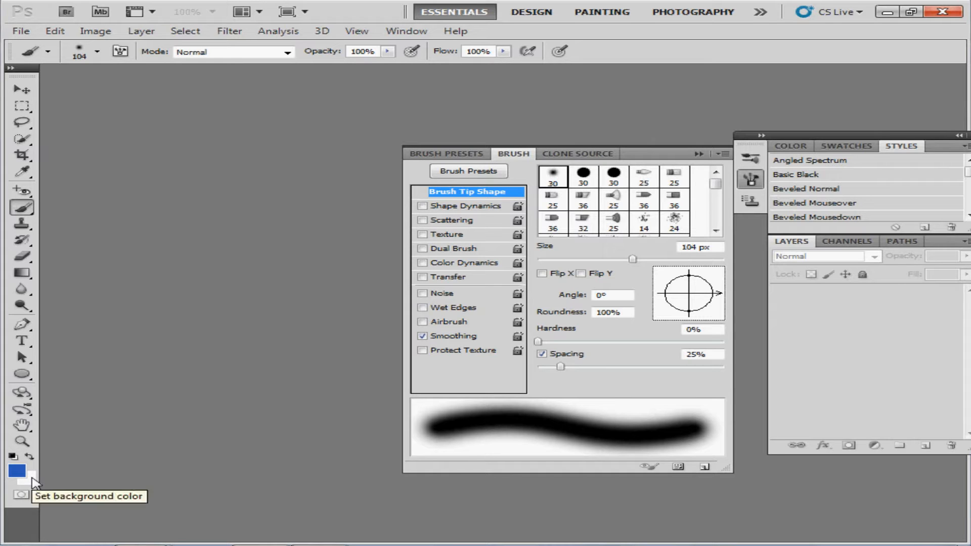
# Set the background color to a dark red, #b82626.
pyautogui.click(32, 477)
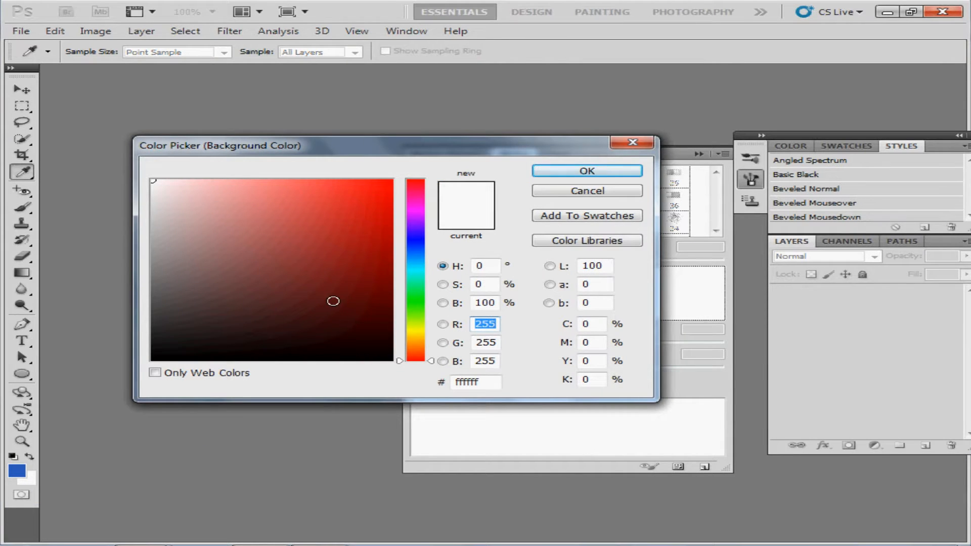
pyautogui.click(345, 230)
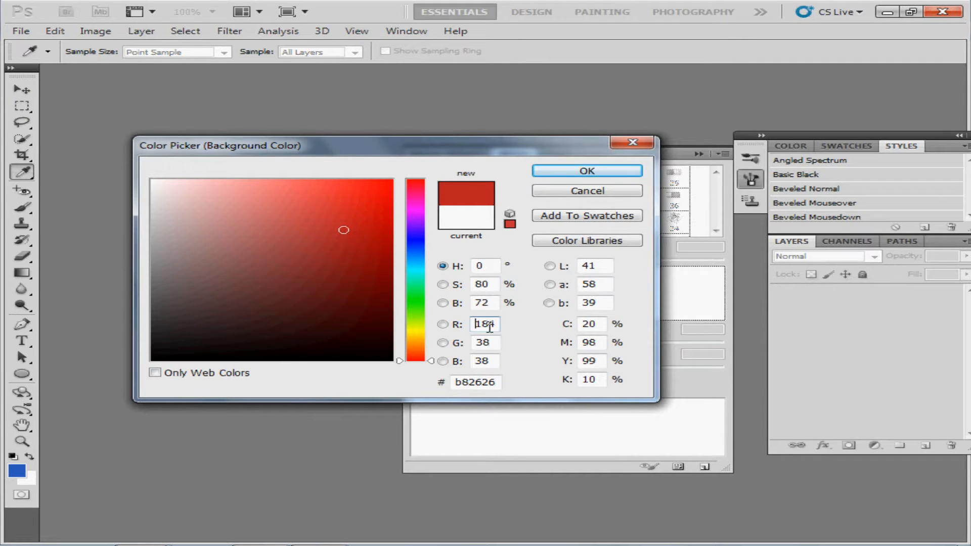
pyautogui.click(571, 170)
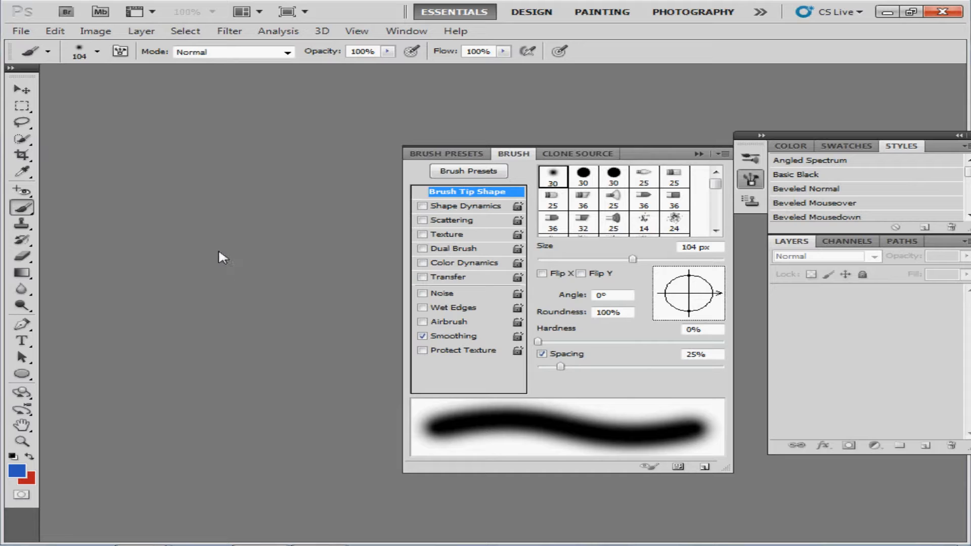
# Create a new document named paint1 from the Default Photoshop Size preset, with width and height changed to 10 cm each.
pyautogui.click(27, 34)
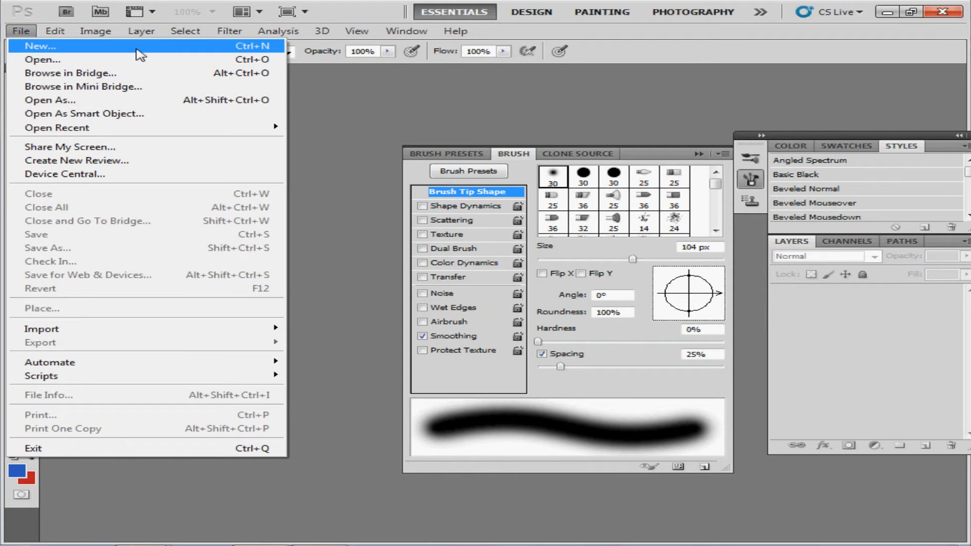
pyautogui.press('Escape')
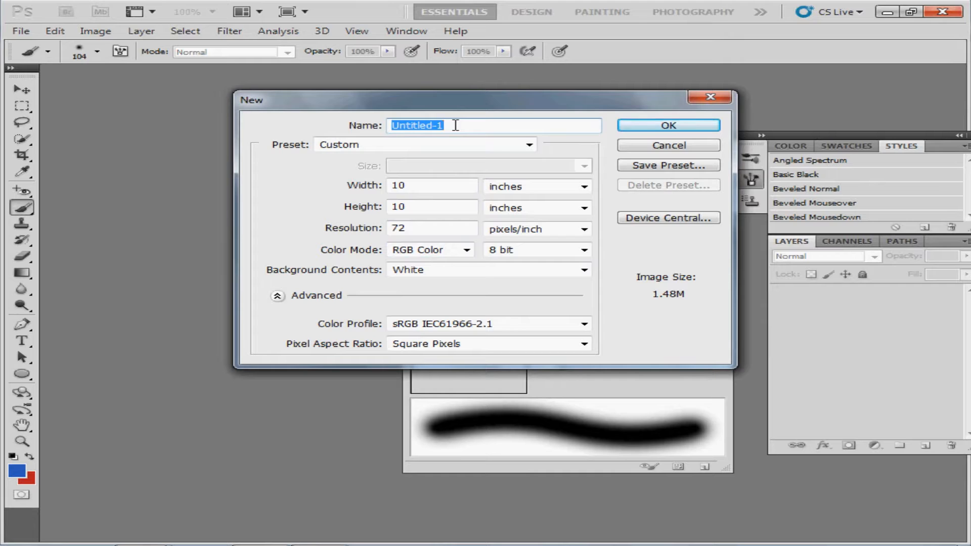
pyautogui.write('paint1')
pyautogui.click(530, 145)
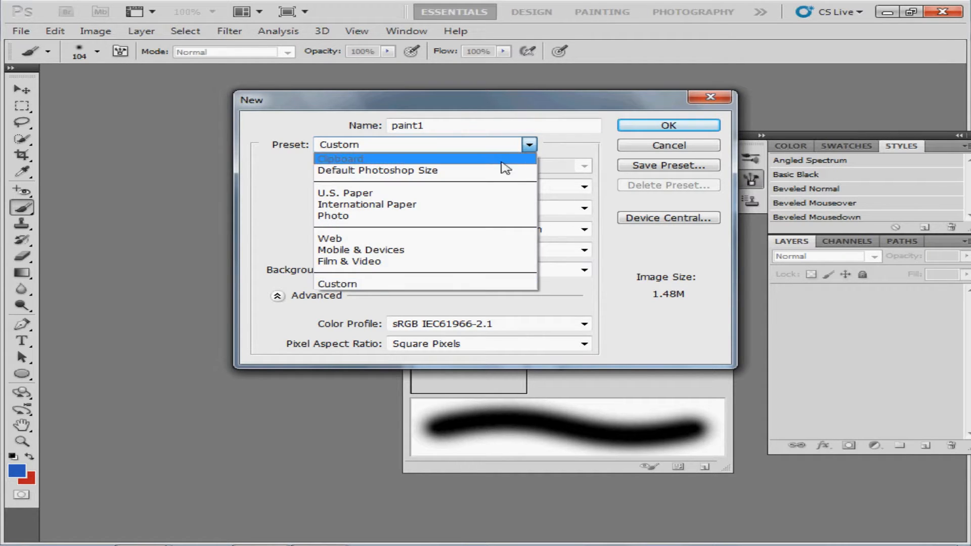
pyautogui.click(434, 171)
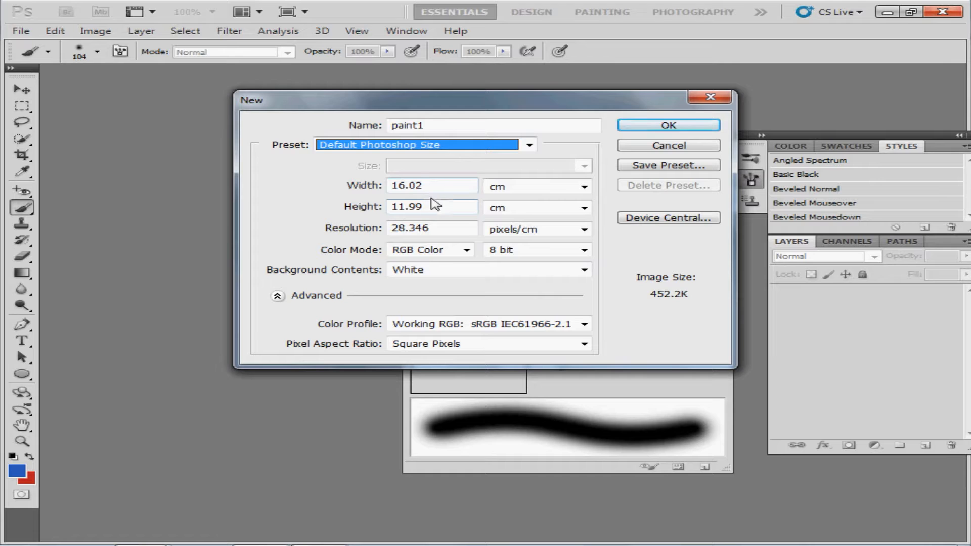
pyautogui.click(433, 185)
pyautogui.write('10')
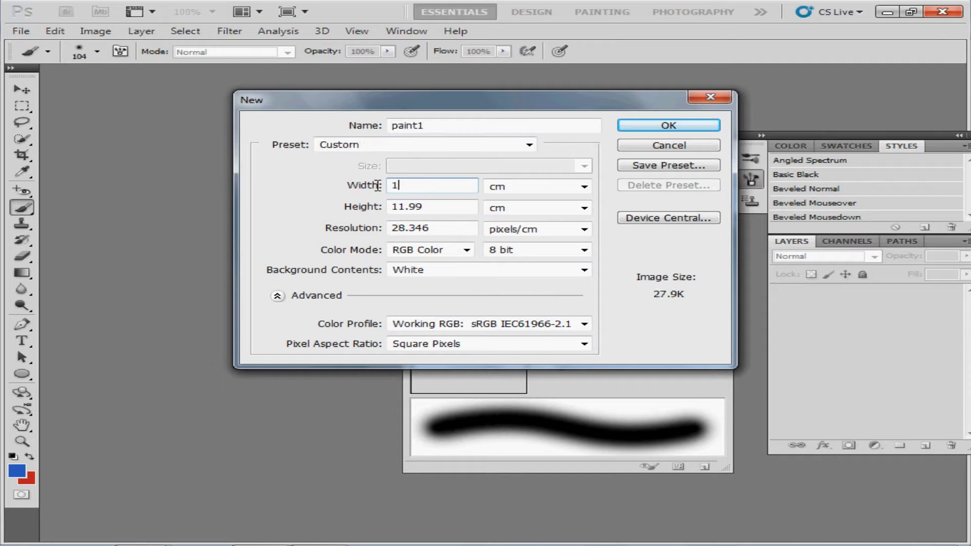
pyautogui.click(435, 206)
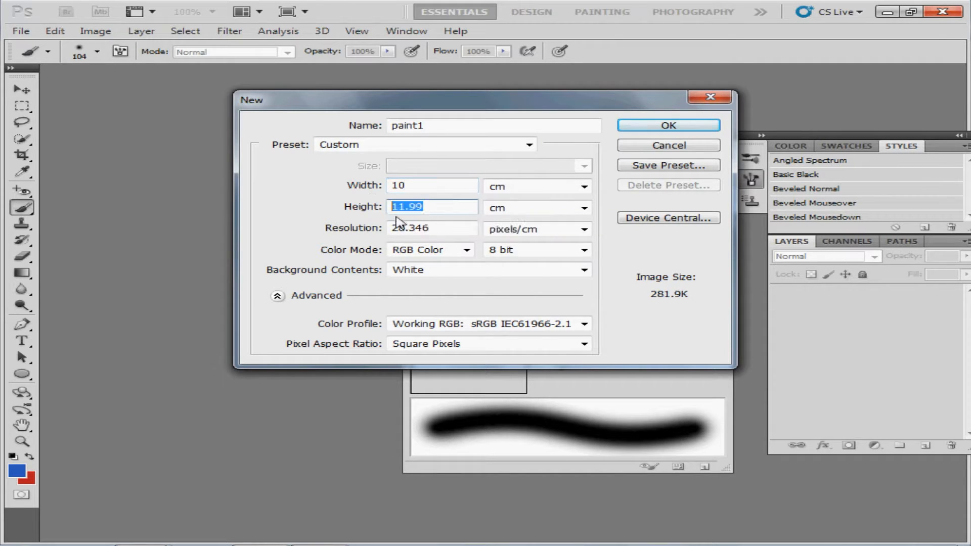
pyautogui.write('10')
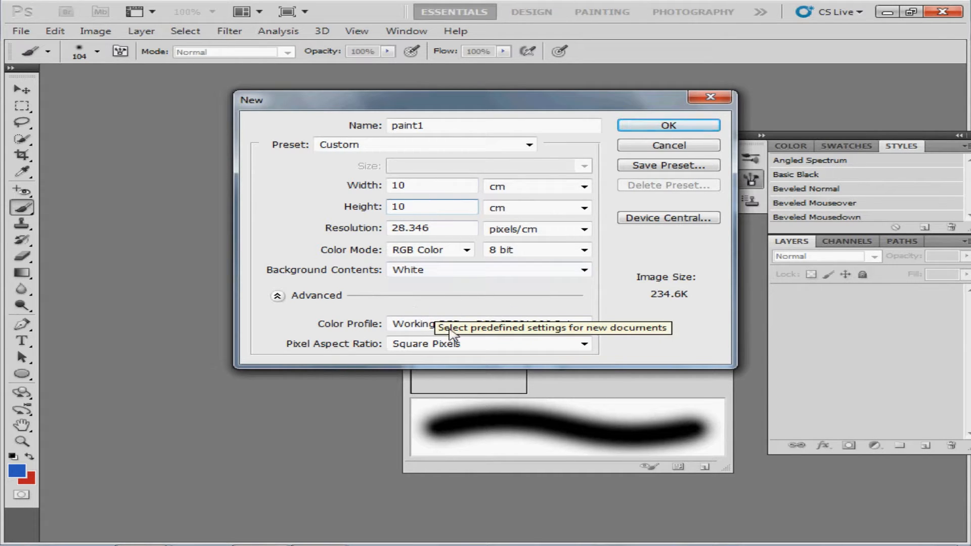
pyautogui.click(668, 126)
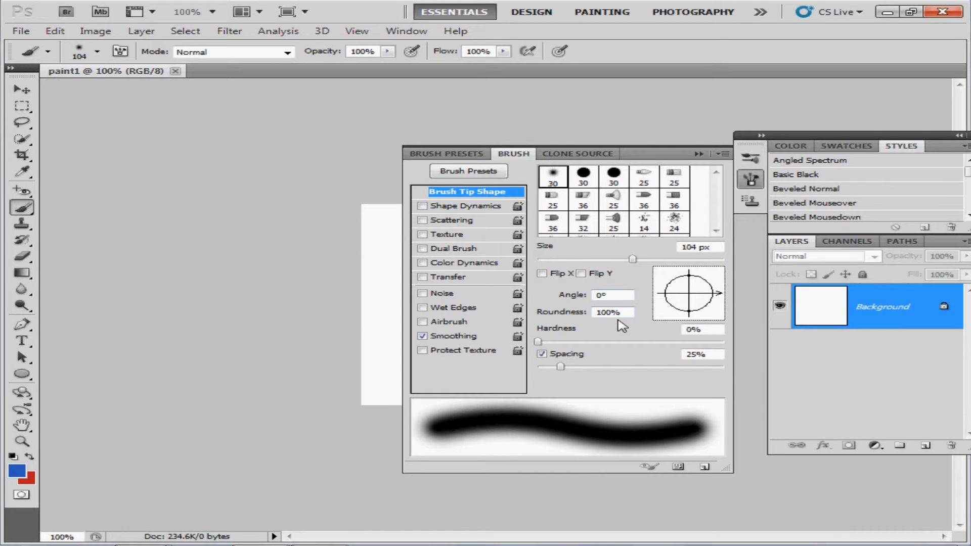
# Switch the document to full-screen display and set the soft round brush's size to 41 px.
pyautogui.hotkey('ctrl', '+')
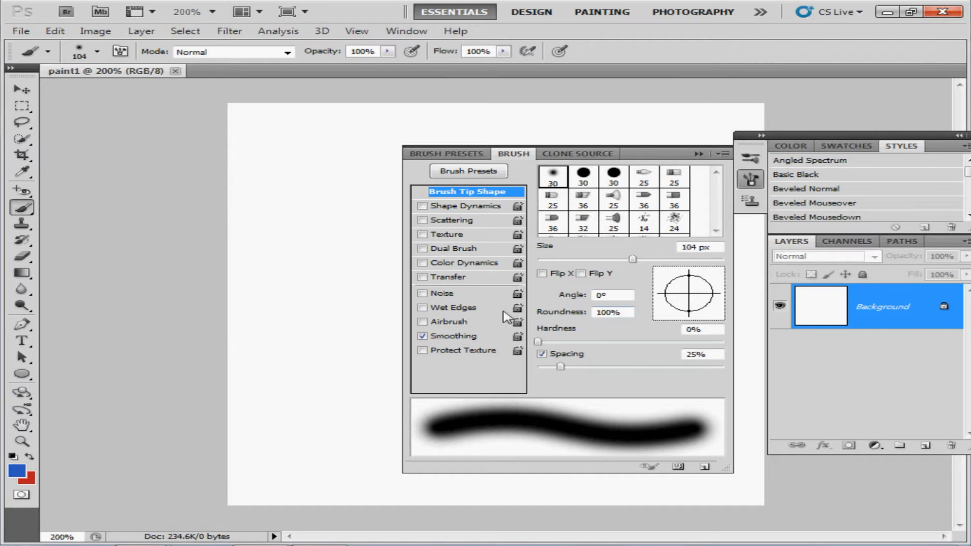
pyautogui.press('f')
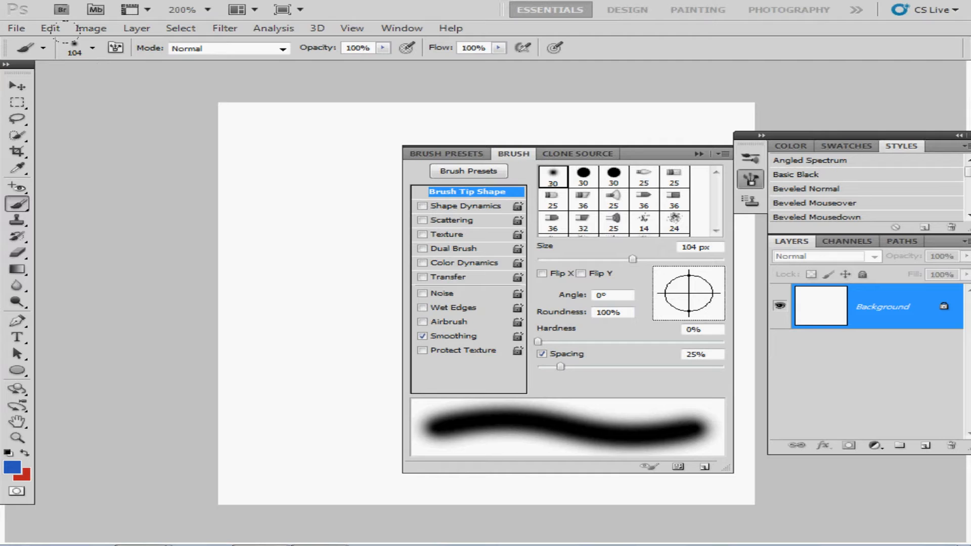
pyautogui.click(93, 49)
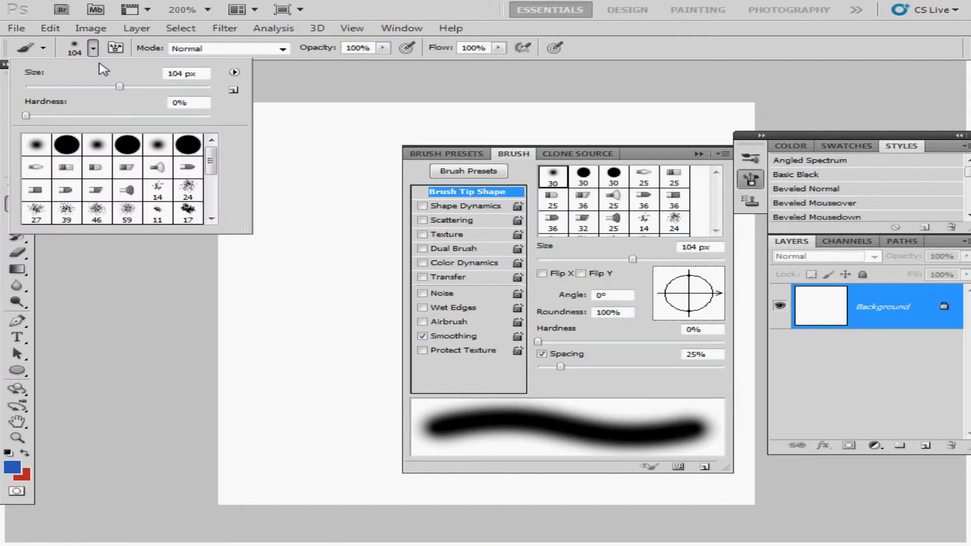
pyautogui.moveTo(121, 85)
pyautogui.mouseDown()
pyautogui.moveTo(76, 86)
pyautogui.moveTo(85, 87)
pyautogui.mouseUp()
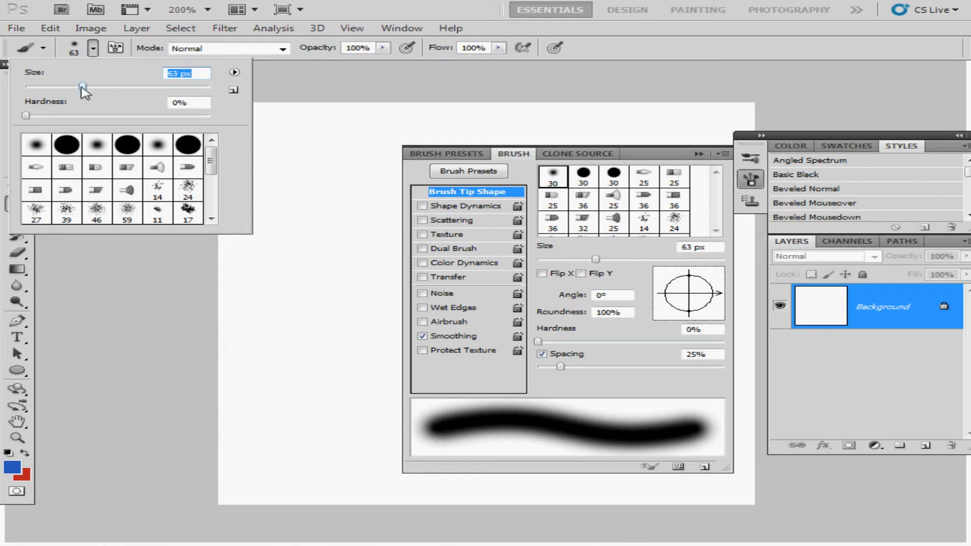
pyautogui.moveTo(82, 87); pyautogui.dragTo(66, 87)
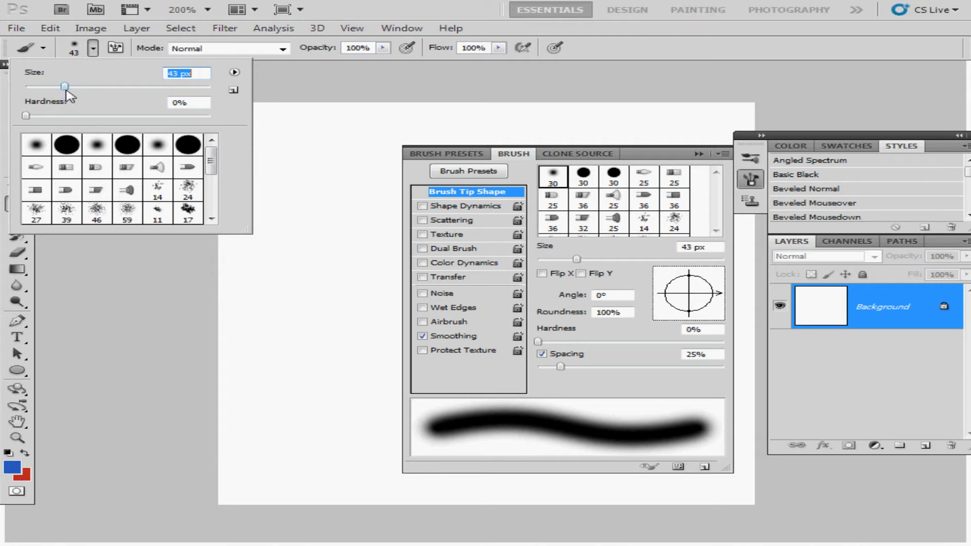
pyautogui.moveTo(66, 89); pyautogui.dragTo(63, 89)
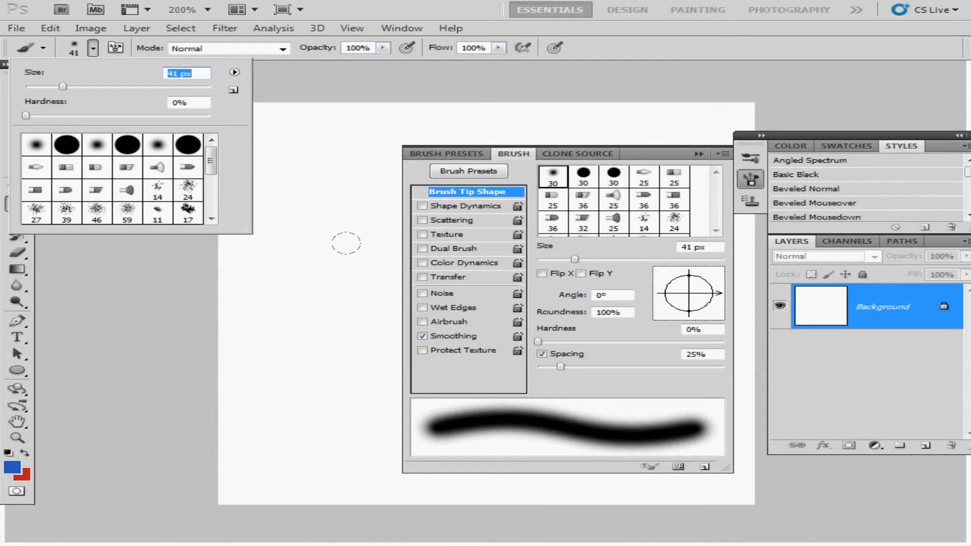
pyautogui.click(313, 94)
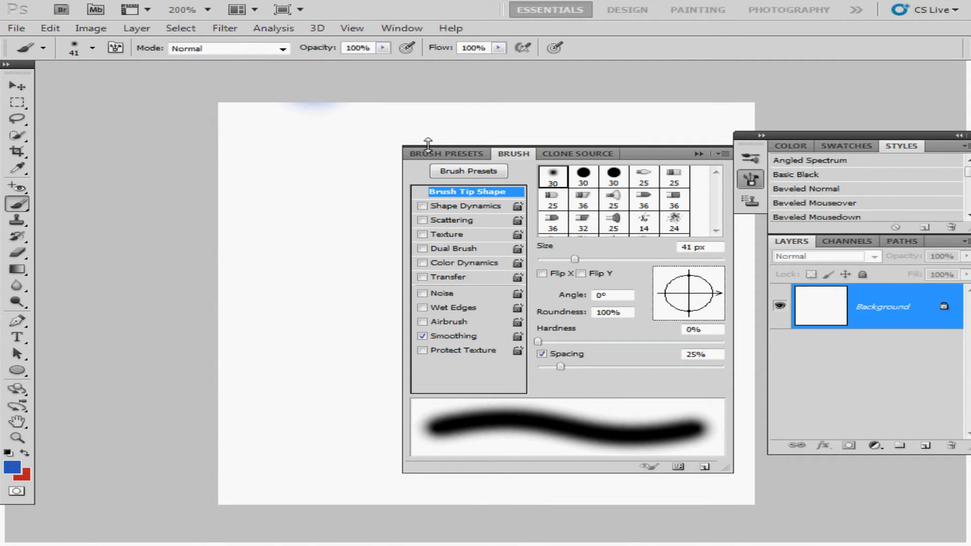
# Paint a soft-edged blue stroke, slightly rising, across the upper part of the canvas.
pyautogui.press('space')
pyautogui.moveTo(357, 225)
pyautogui.mouseDown()
pyautogui.moveTo(238, 243)
pyautogui.moveTo(185, 202)
pyautogui.moveTo(196, 206)
pyautogui.mouseUp()
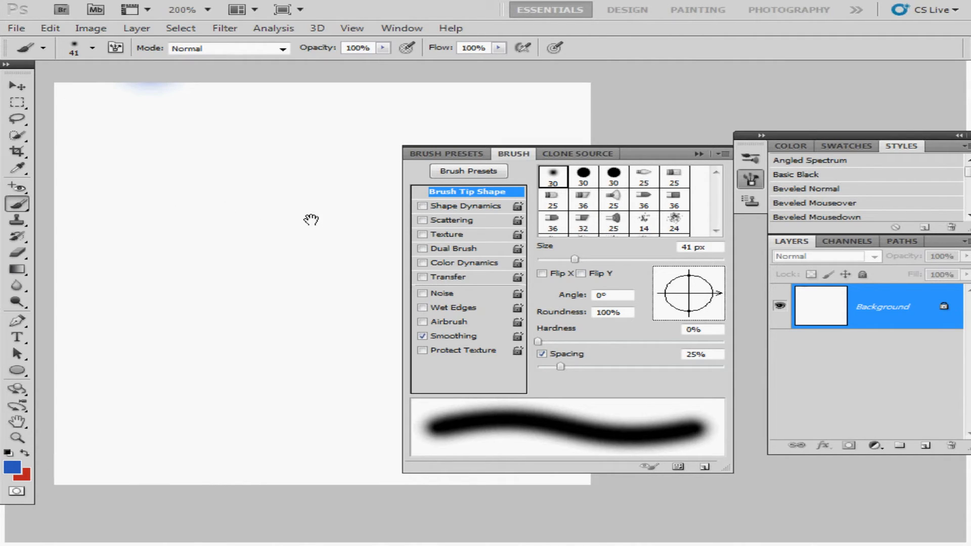
pyautogui.moveTo(311, 220); pyautogui.dragTo(304, 218)
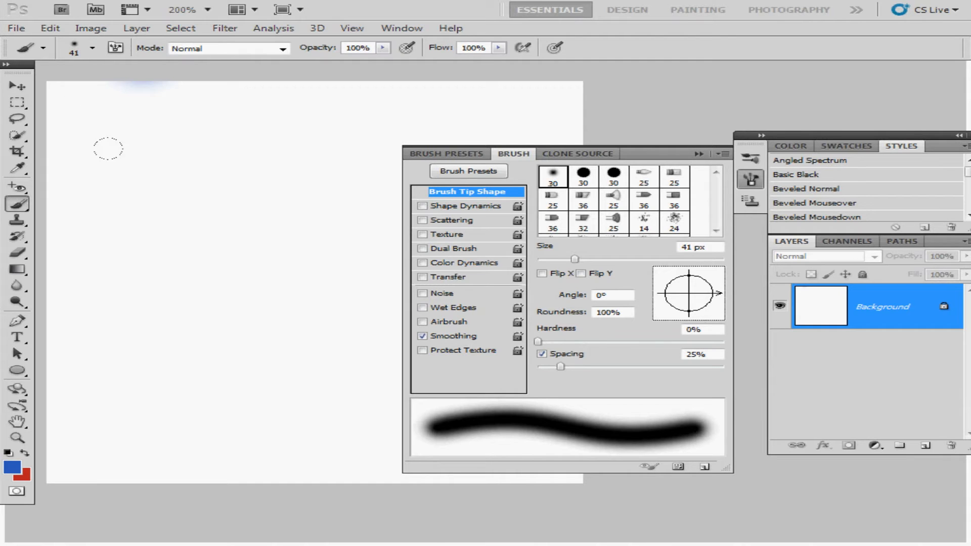
pyautogui.moveTo(93, 179)
pyautogui.mouseDown()
pyautogui.moveTo(183, 171)
pyautogui.moveTo(409, 138)
pyautogui.mouseUp()
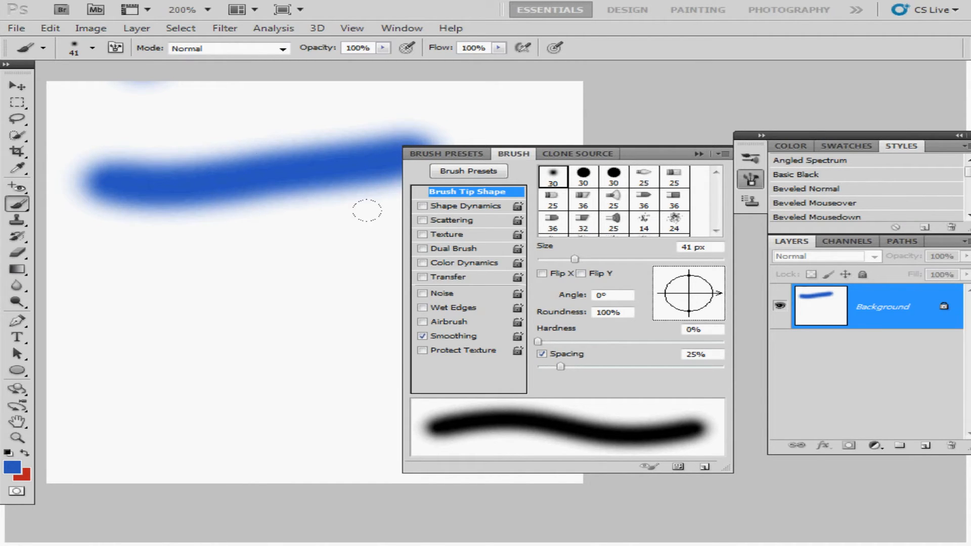
# Set the brush hardness to 100% and paint a short horizontal hard-edged blue stroke below the soft one.
pyautogui.click(93, 49)
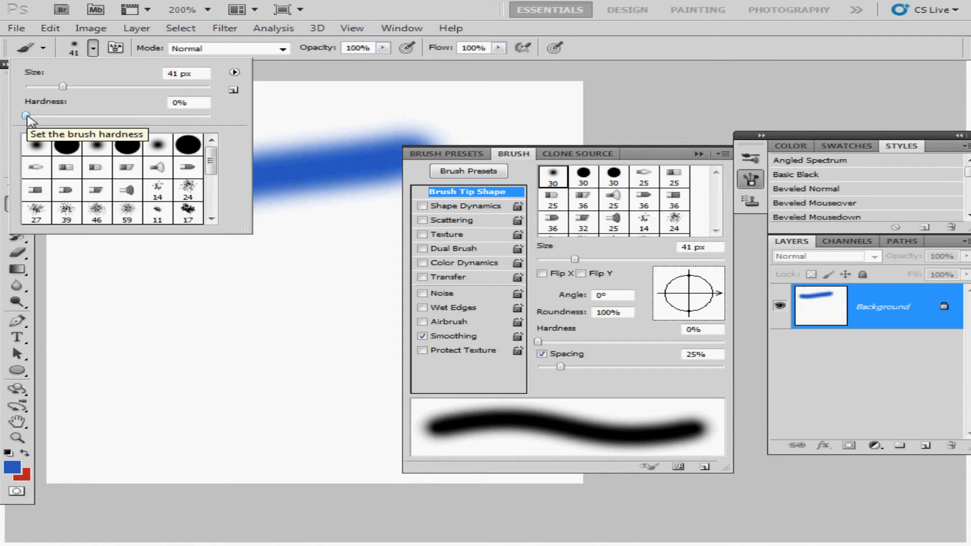
pyautogui.moveTo(27, 115); pyautogui.dragTo(233, 132)
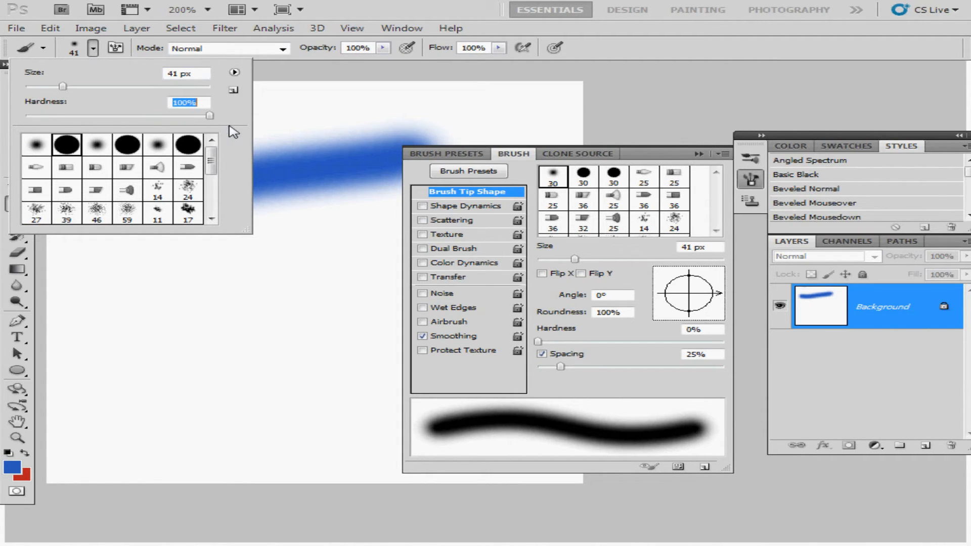
pyautogui.click(299, 70)
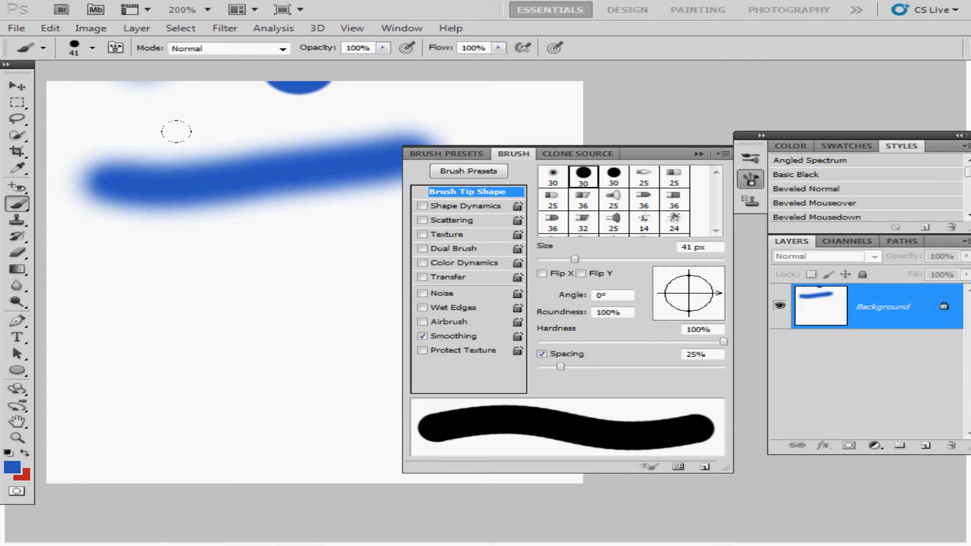
pyautogui.moveTo(103, 227); pyautogui.dragTo(291, 226)
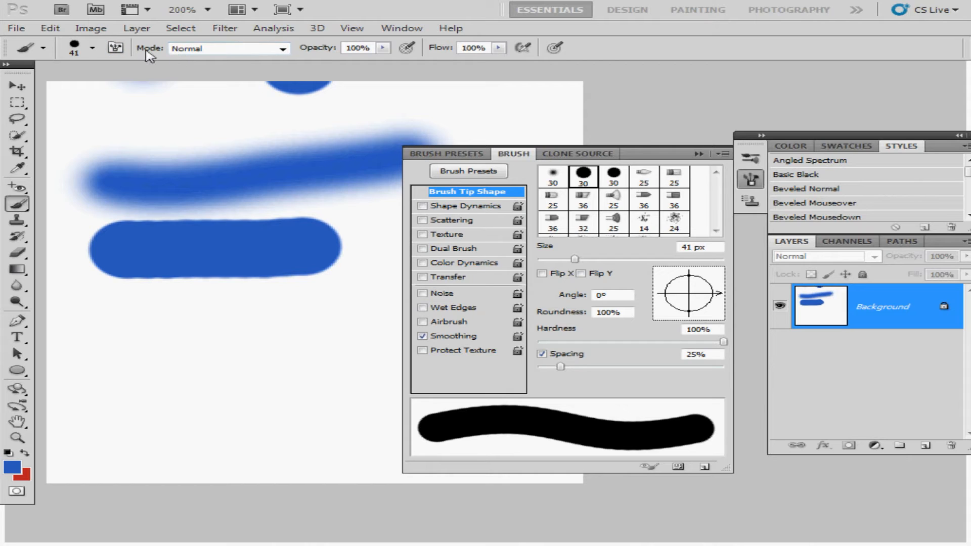
# Set the brush hardness to 10% and browse the available brush presets.
pyautogui.click(282, 49)
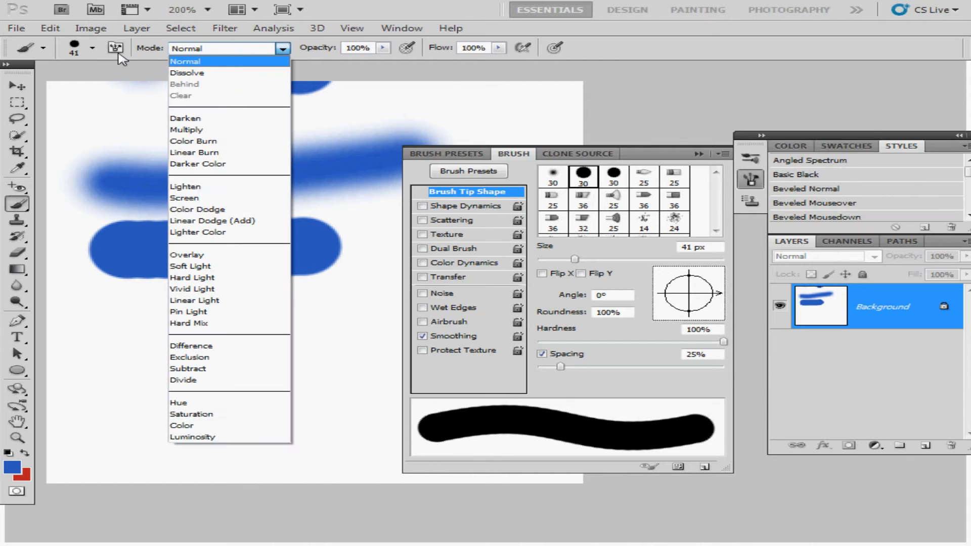
pyautogui.click(92, 48)
pyautogui.click(92, 48)
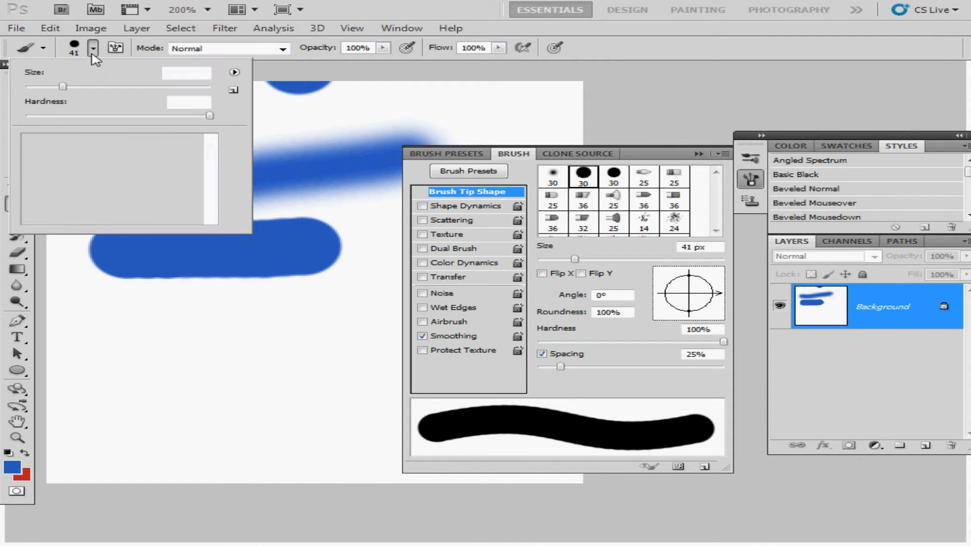
pyautogui.click(57, 116)
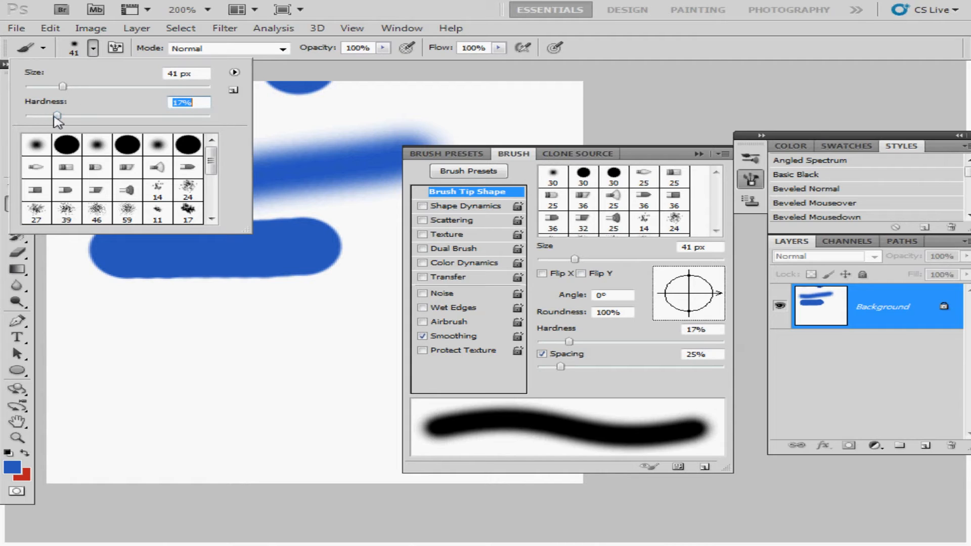
pyautogui.moveTo(57, 116); pyautogui.dragTo(45, 116)
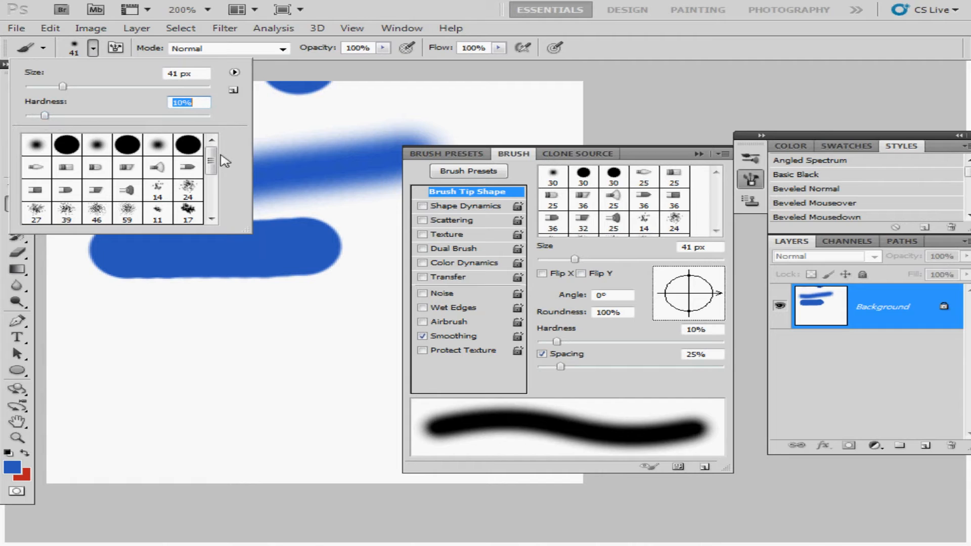
pyautogui.moveTo(212, 163); pyautogui.dragTo(217, 205)
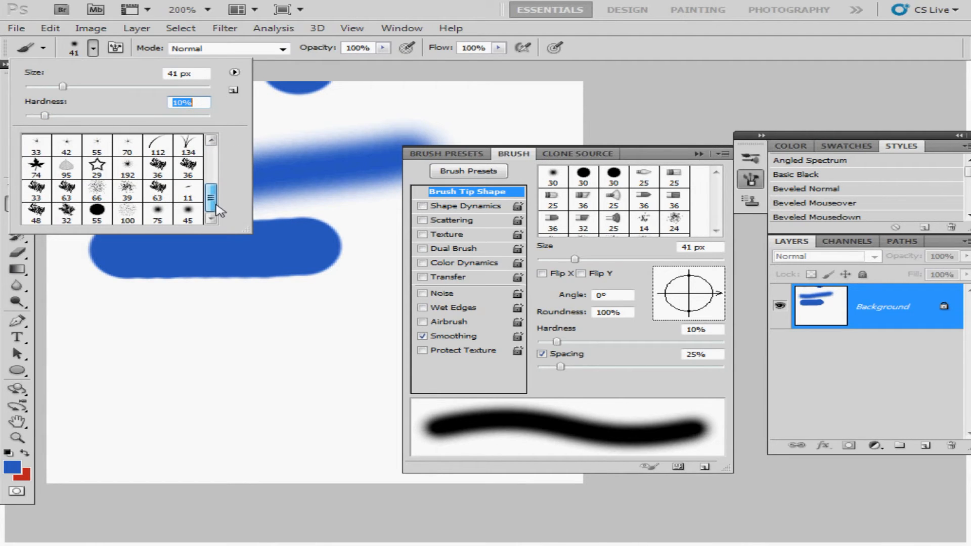
# Close and reopen the brush settings, and float them over the upper part of the canvas.
pyautogui.click(521, 155)
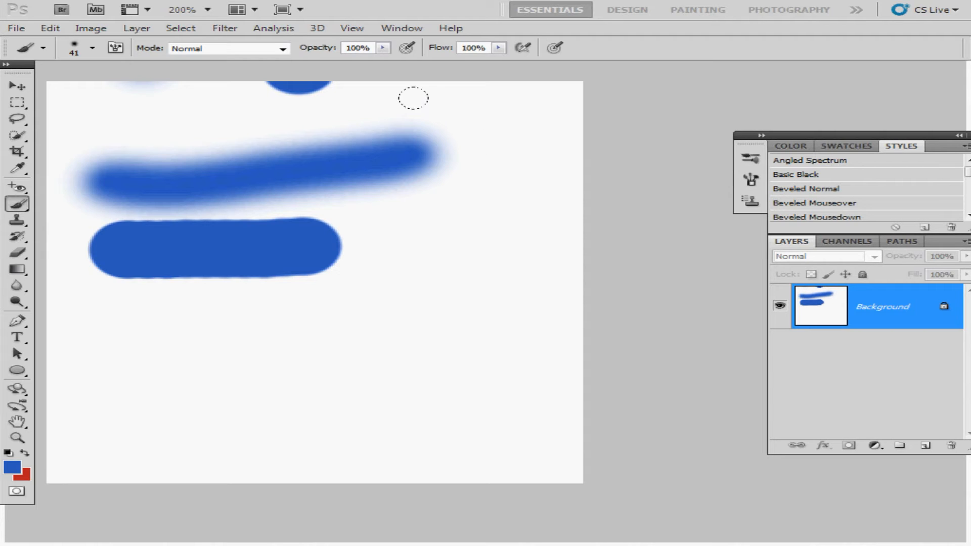
pyautogui.click(402, 28)
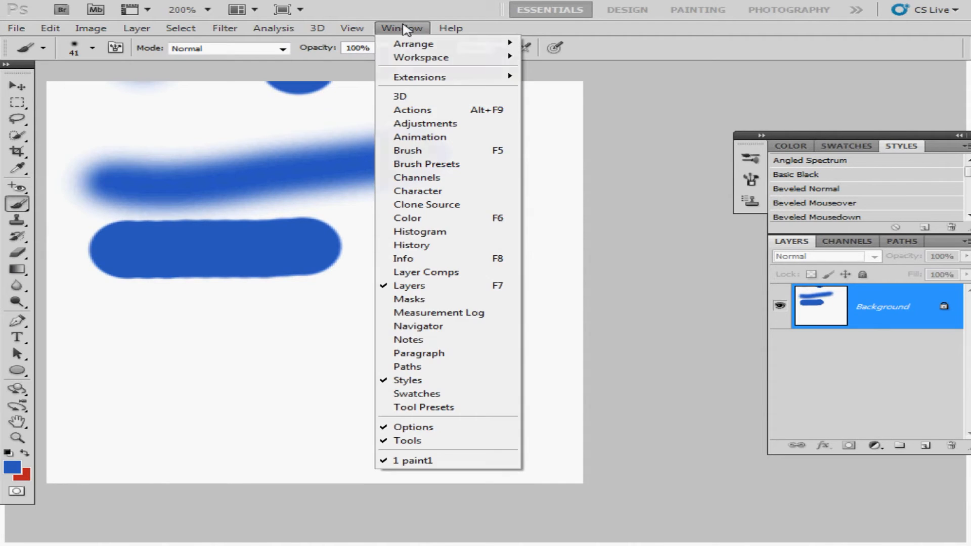
pyautogui.click(421, 155)
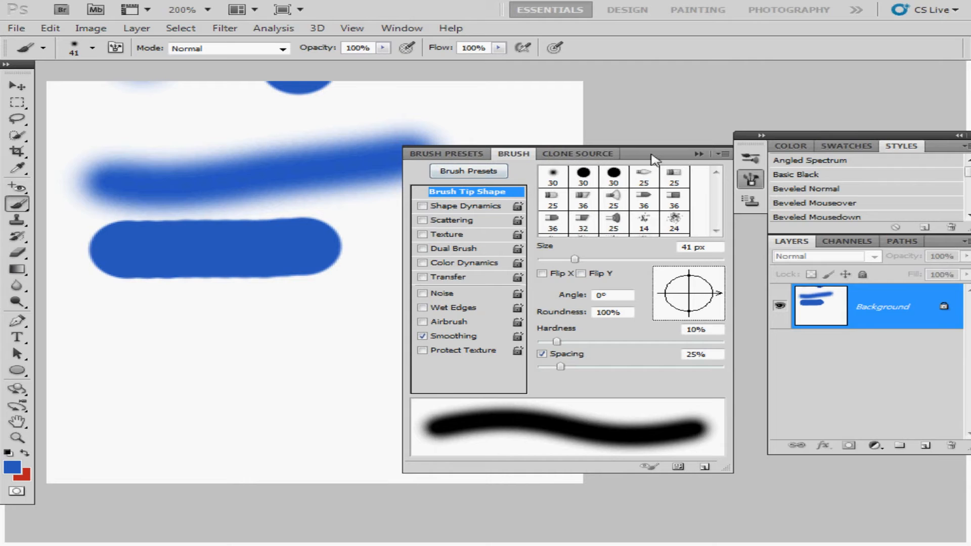
pyautogui.moveTo(652, 159)
pyautogui.mouseDown()
pyautogui.moveTo(600, 152)
pyautogui.moveTo(581, 124)
pyautogui.moveTo(588, 108)
pyautogui.mouseUp()
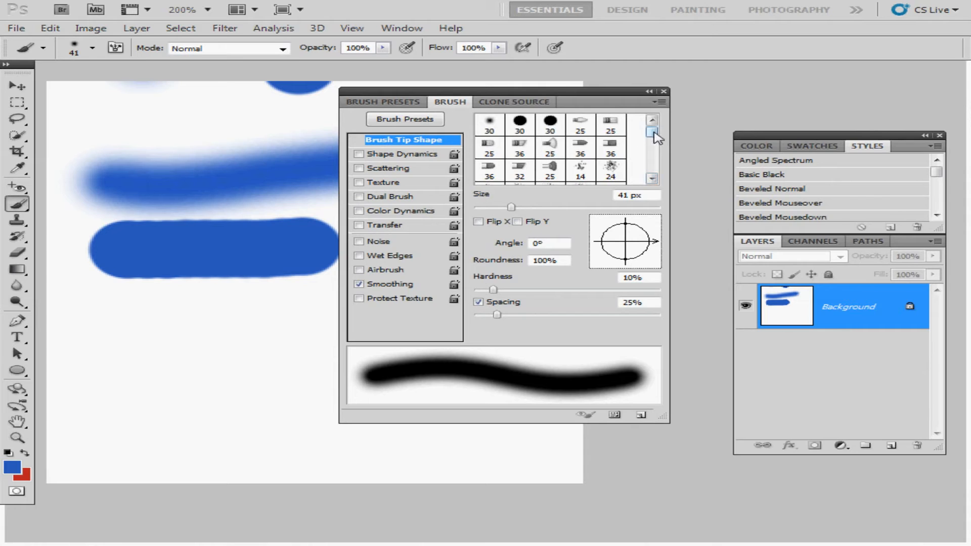
# Try several round and bristle brush tips, and select the 74 px maple leaf tip.
pyautogui.click(494, 128)
pyautogui.click(528, 133)
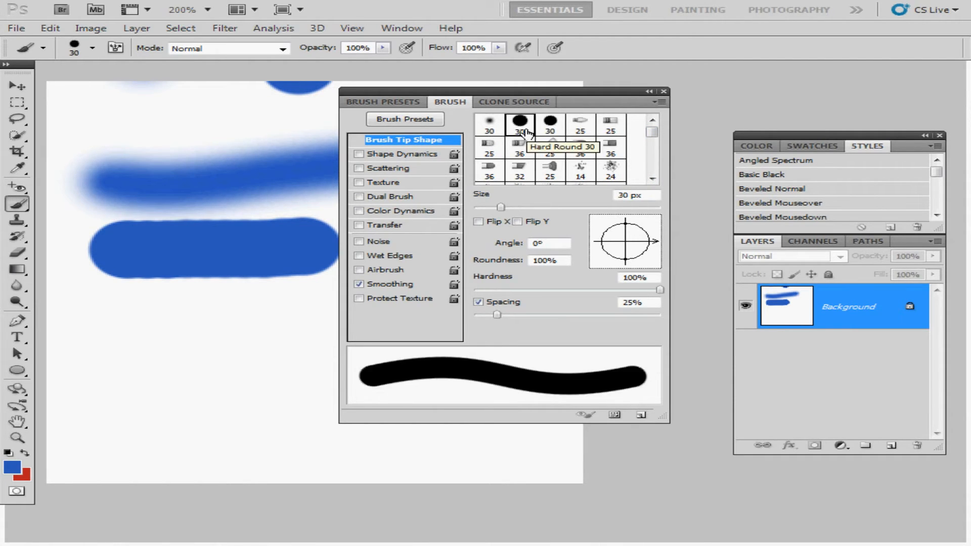
pyautogui.click(552, 133)
pyautogui.click(584, 134)
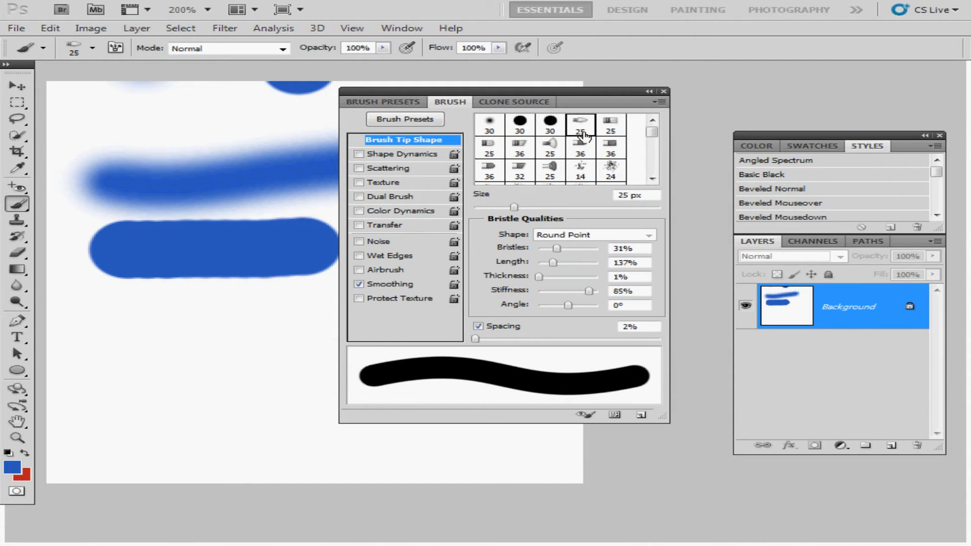
pyautogui.click(616, 134)
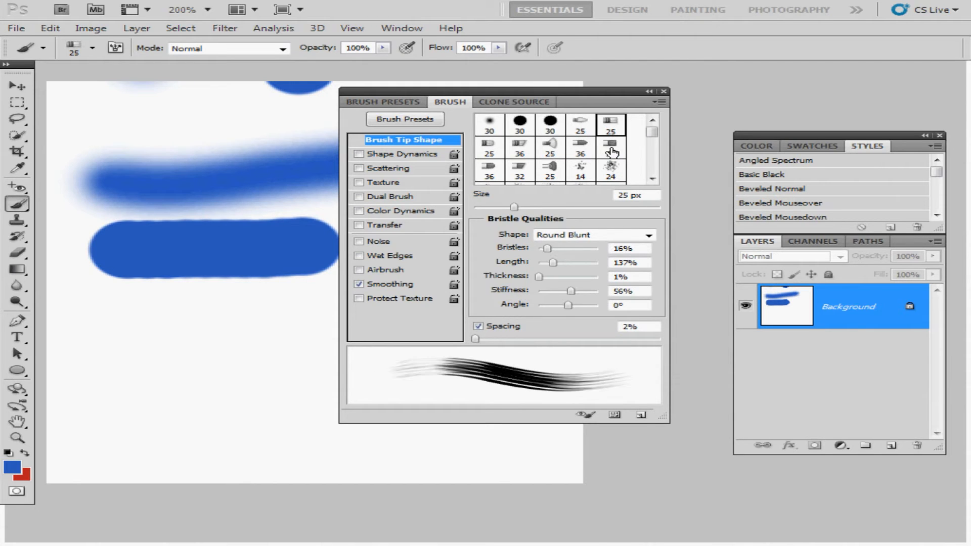
pyautogui.click(612, 150)
pyautogui.moveTo(655, 140)
pyautogui.mouseDown()
pyautogui.moveTo(652, 153)
pyautogui.moveTo(623, 155)
pyautogui.mouseUp()
pyautogui.click(582, 162)
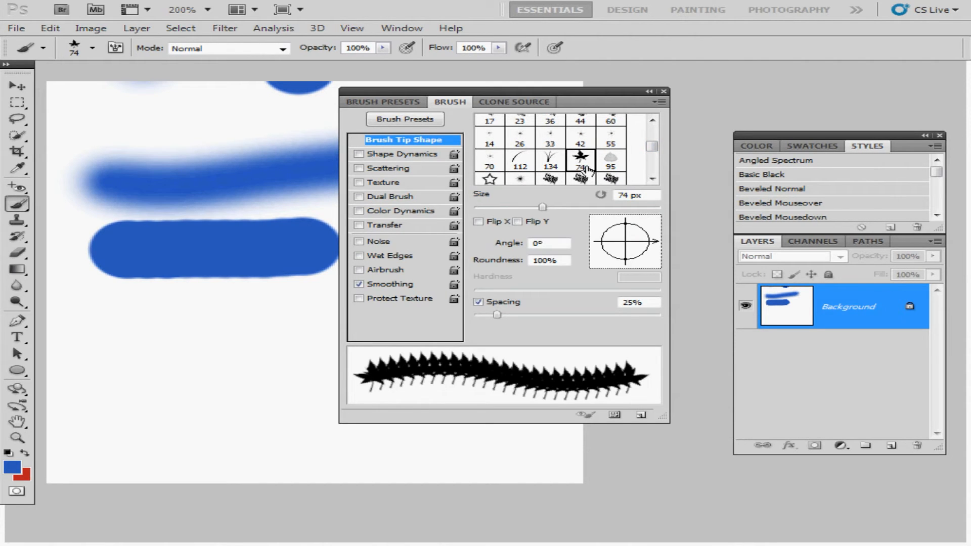
# Examine the brush presets, display options and brush libraries in the Preset Manager, and close it.
pyautogui.click(660, 103)
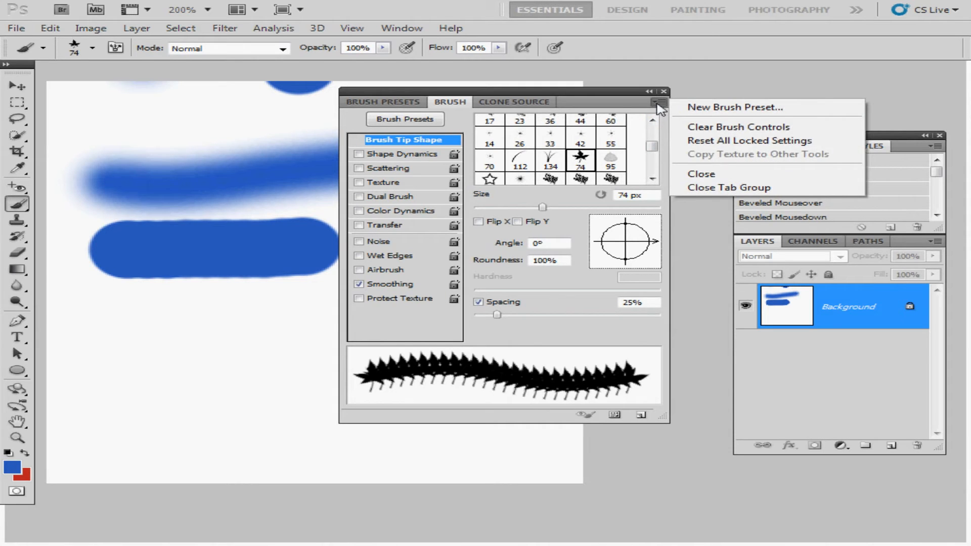
pyautogui.click(614, 421)
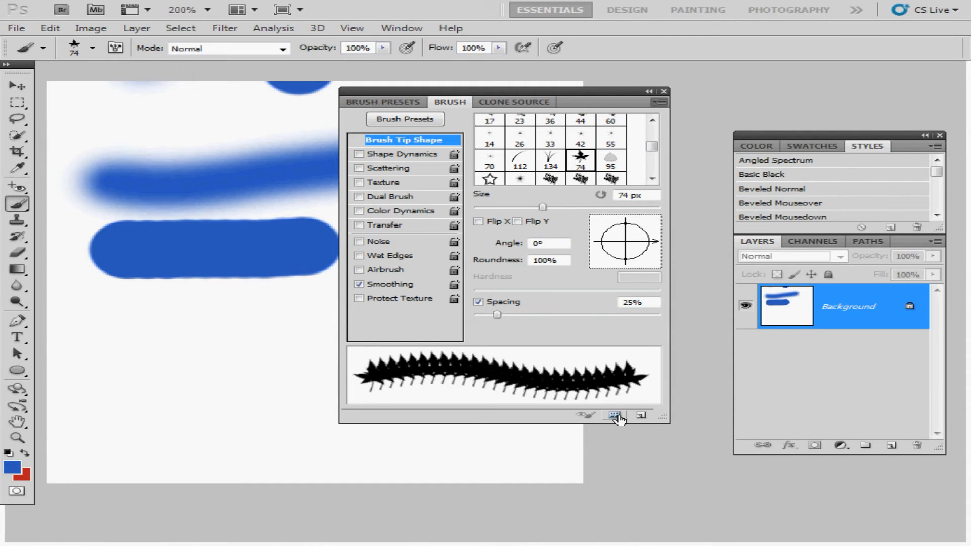
pyautogui.click(615, 416)
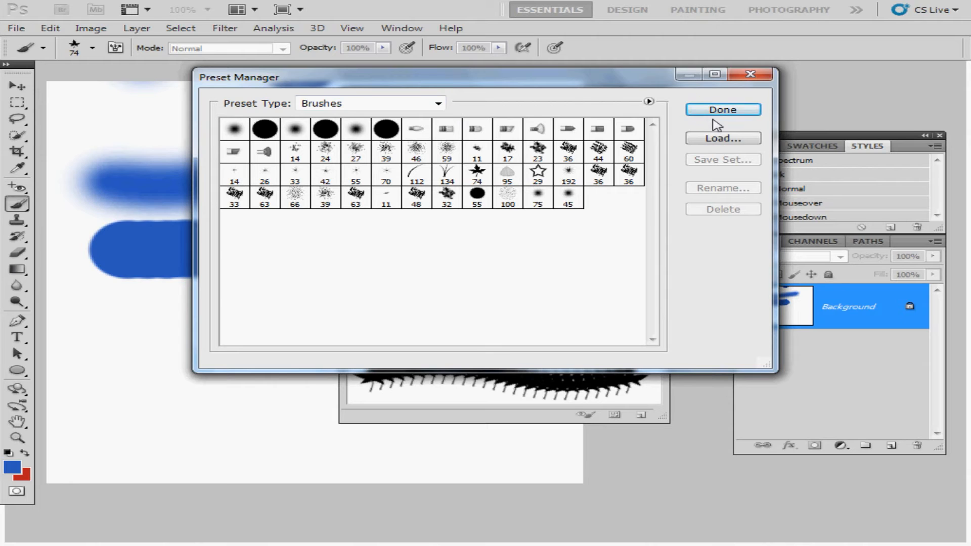
pyautogui.click(649, 101)
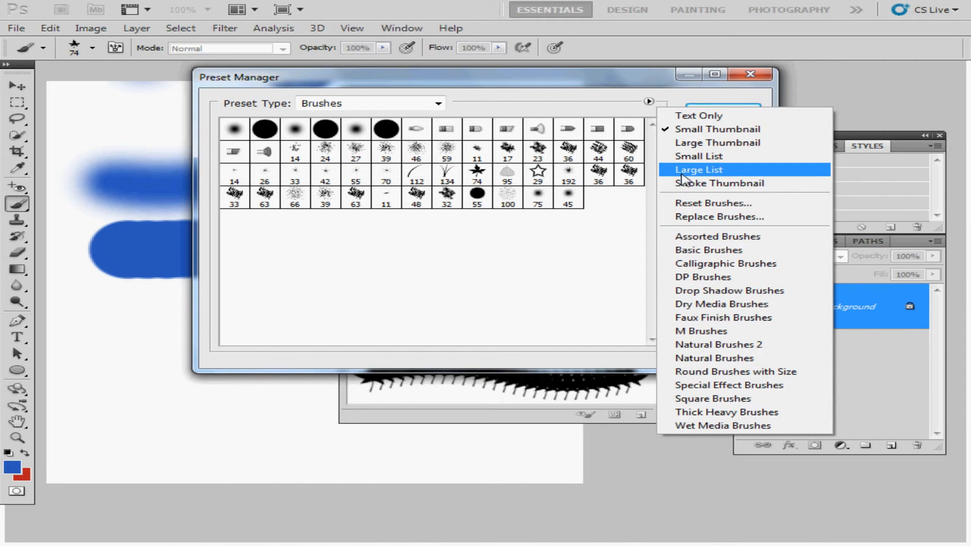
pyautogui.click(528, 245)
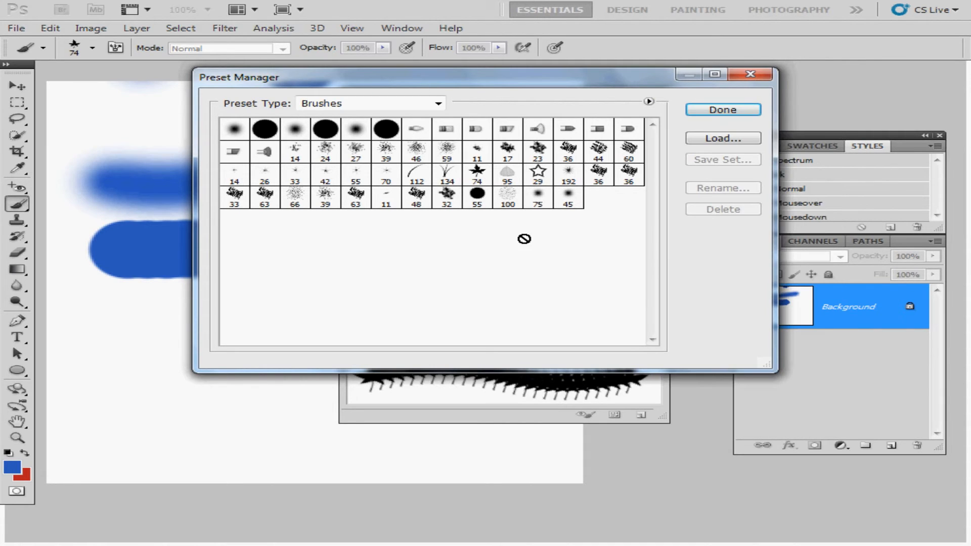
pyautogui.click(723, 110)
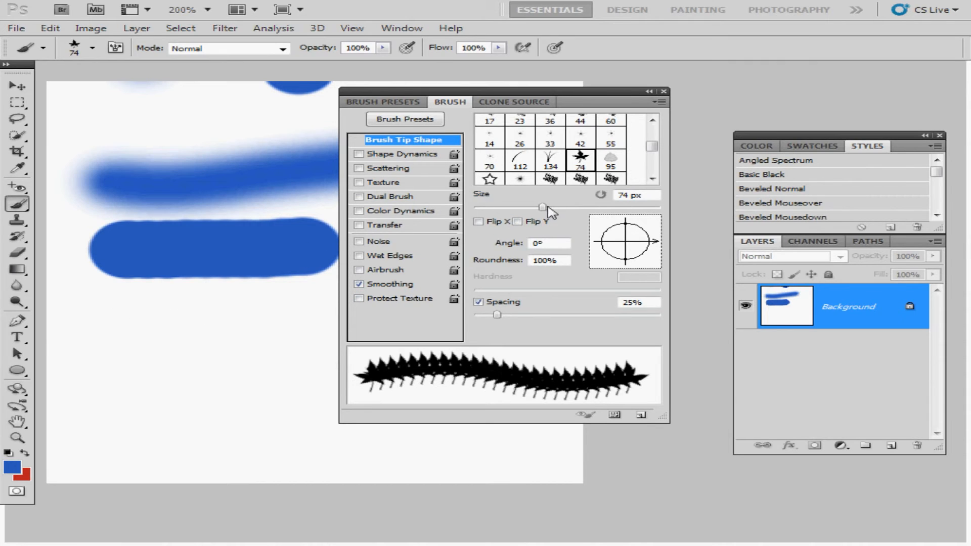
# Set the maple leaf brush size to 38 px and stamp two separate blue leaves below the hard-edged stroke.
pyautogui.moveTo(543, 207); pyautogui.dragTo(508, 207)
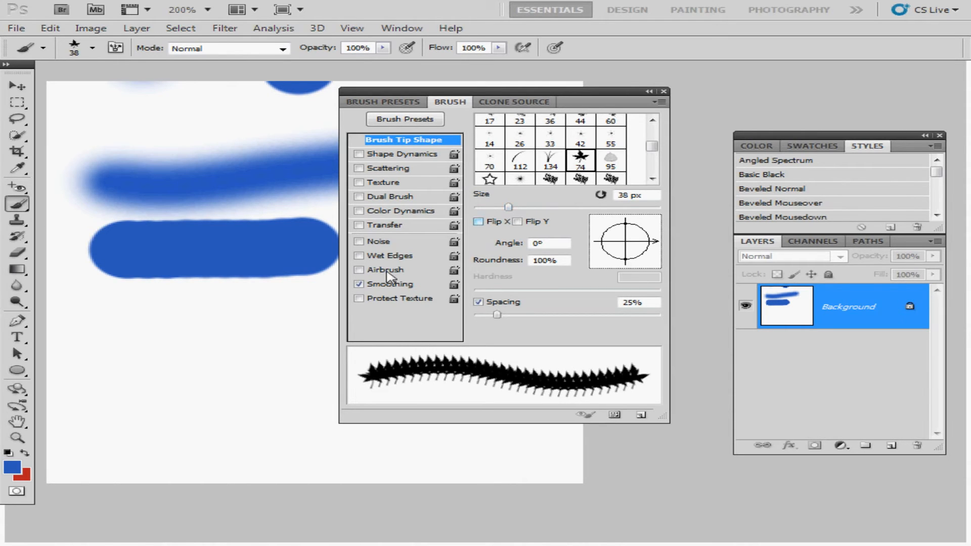
pyautogui.click(115, 336)
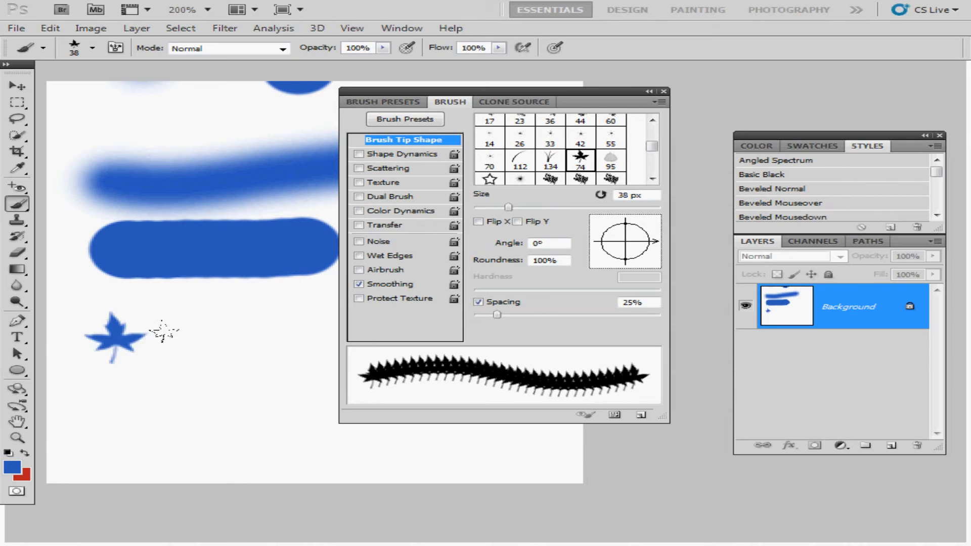
pyautogui.click(183, 340)
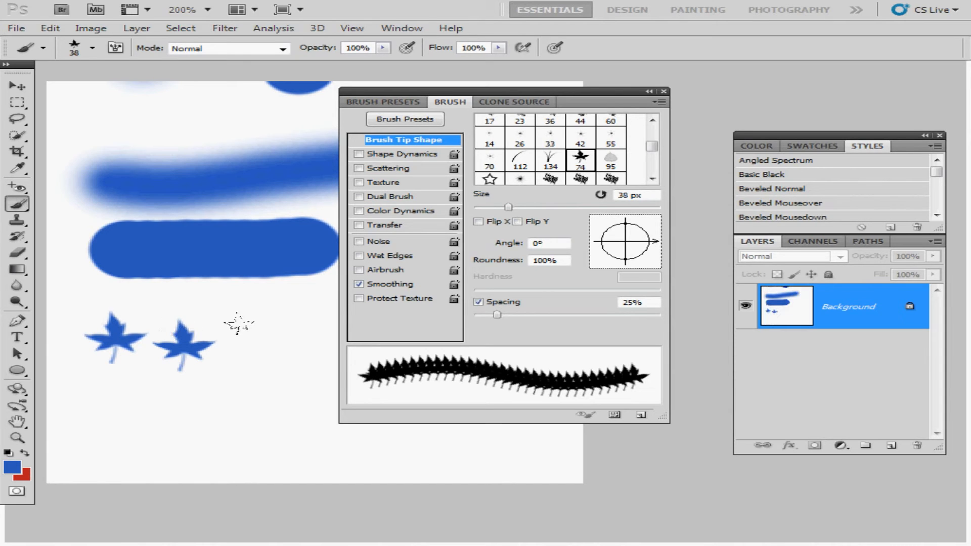
# Paint an overlapping row of leaves below the two stamps, and a second row beneath it with spacing set to 81%.
pyautogui.moveTo(81, 393); pyautogui.dragTo(251, 399)
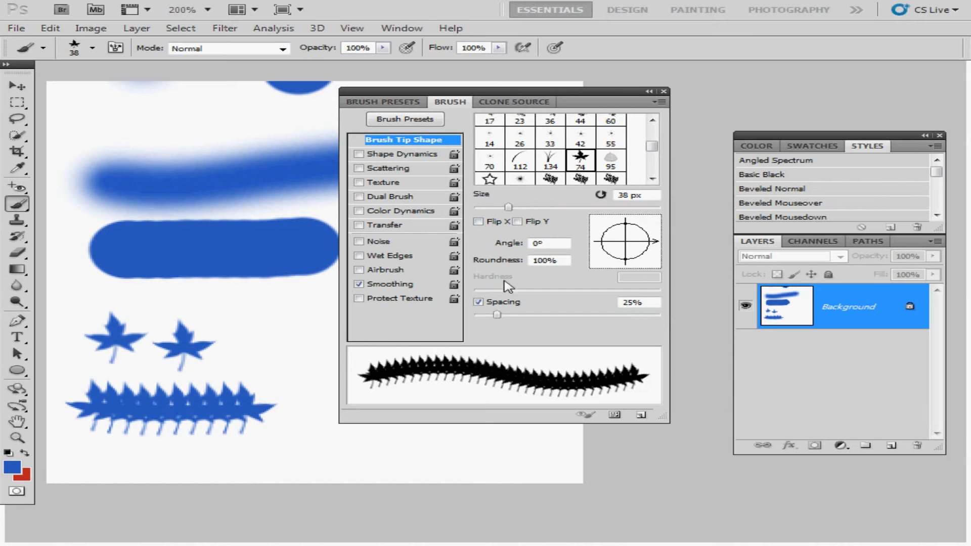
pyautogui.moveTo(497, 317); pyautogui.dragTo(548, 319)
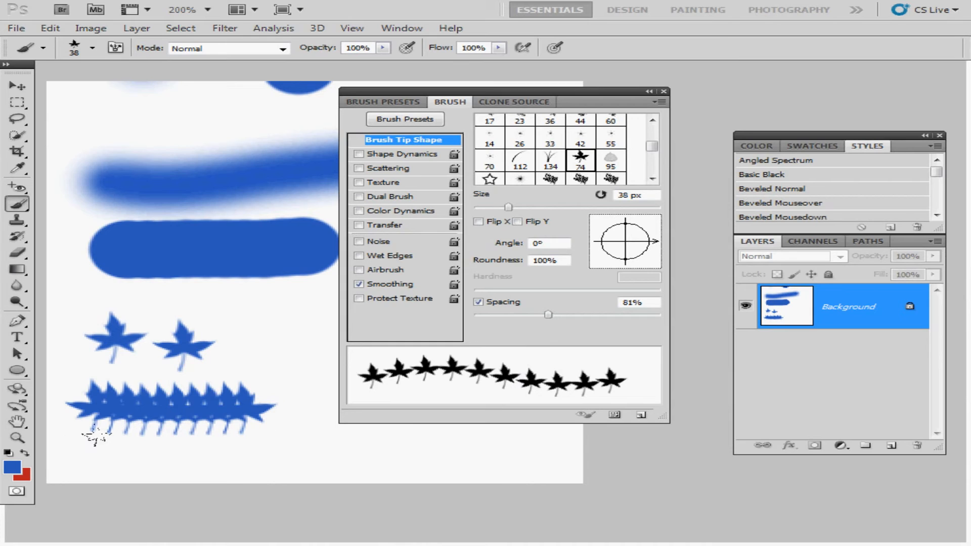
pyautogui.moveTo(94, 437); pyautogui.dragTo(283, 439)
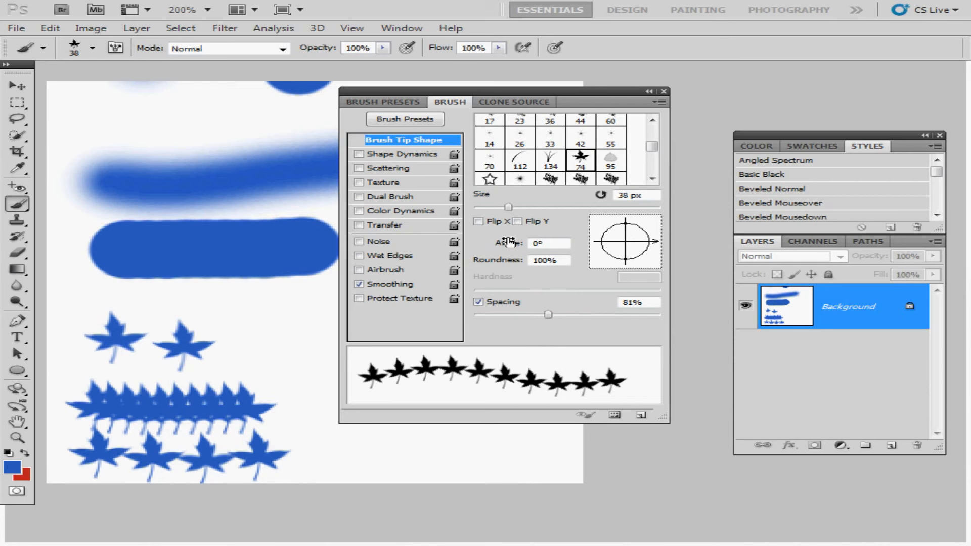
# Enable Flip X and Flip Y for the leaf tip and paint three upside-down leaves along the canvas's lower right edge.
pyautogui.click(478, 222)
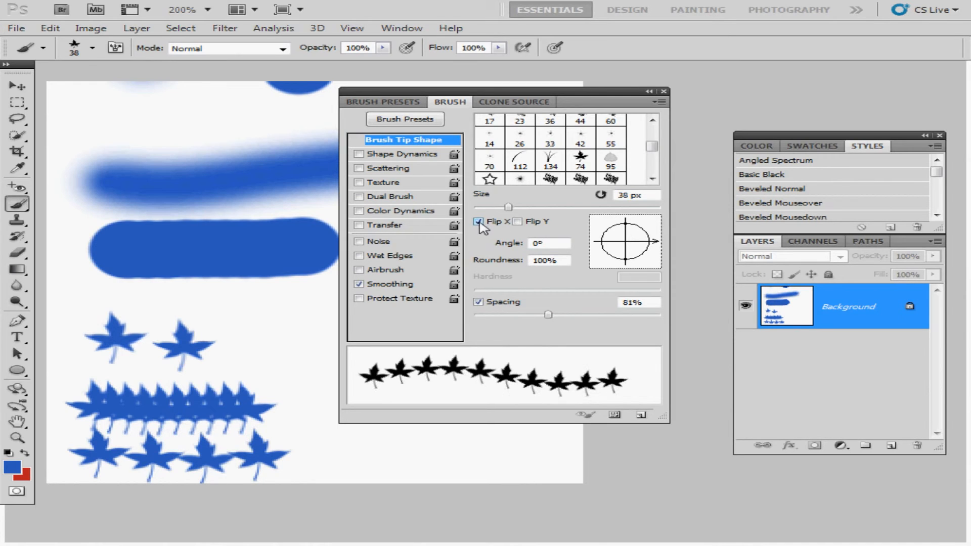
pyautogui.click(517, 222)
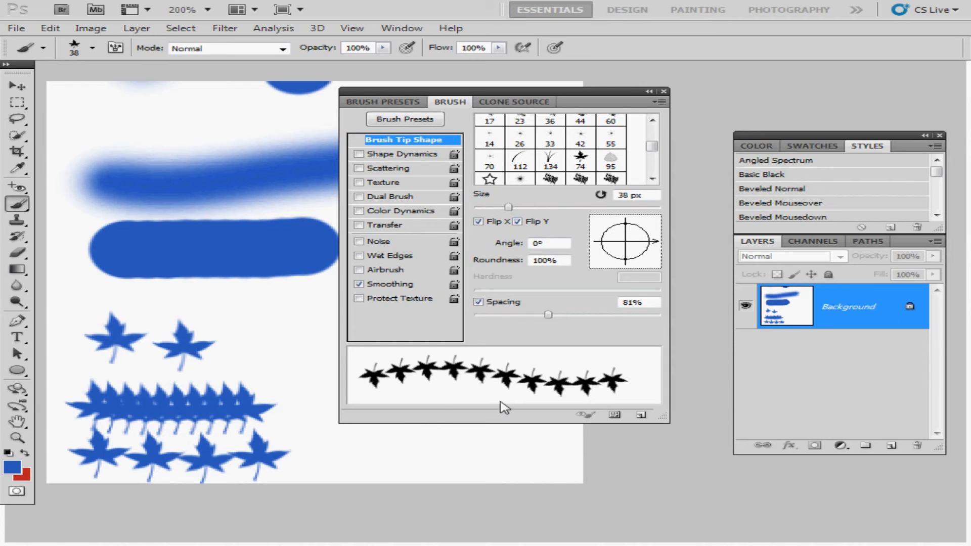
pyautogui.moveTo(377, 447); pyautogui.dragTo(501, 447)
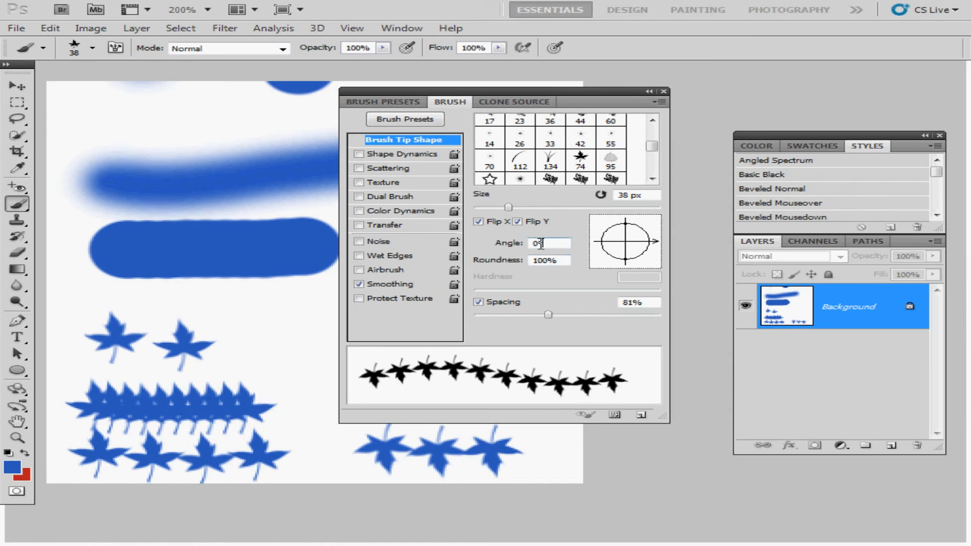
# Turn off Flip Y, set the tip angle to 45°, and paint three tilted leaves above the soft blue stroke.
pyautogui.write('45')
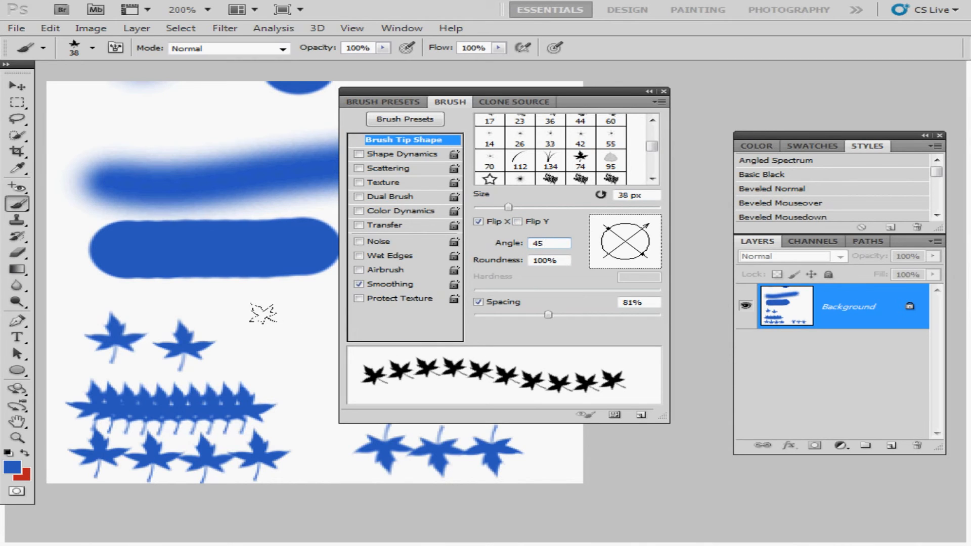
pyautogui.moveTo(87, 120); pyautogui.dragTo(198, 123)
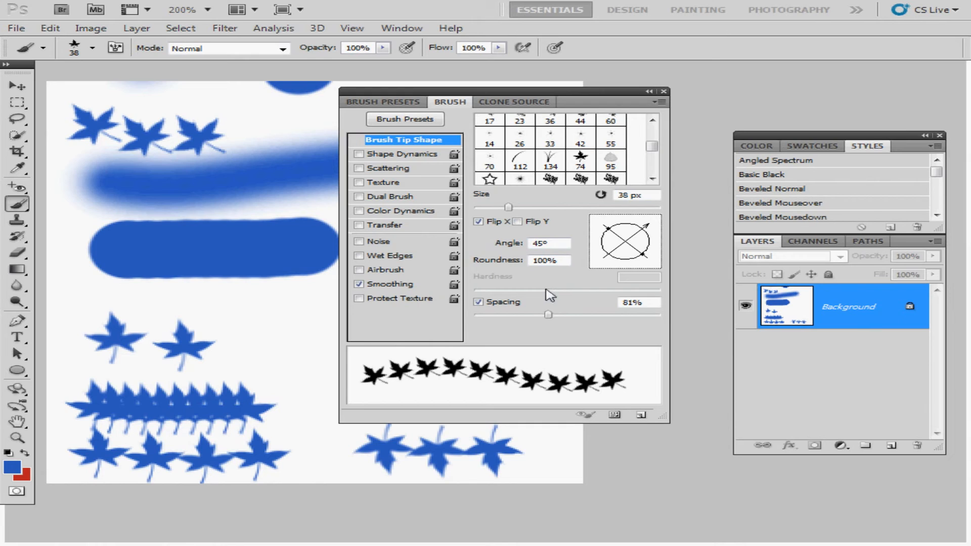
# Choose the 134 px grass tip, reduce its size to 32 px, and paint a short grass strip above the two single leaves.
pyautogui.click(556, 162)
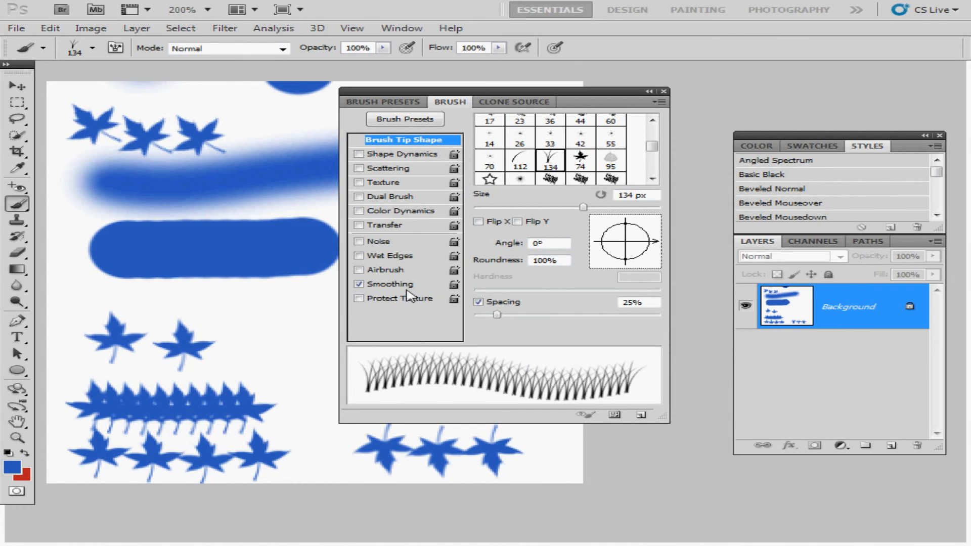
pyautogui.click(517, 208)
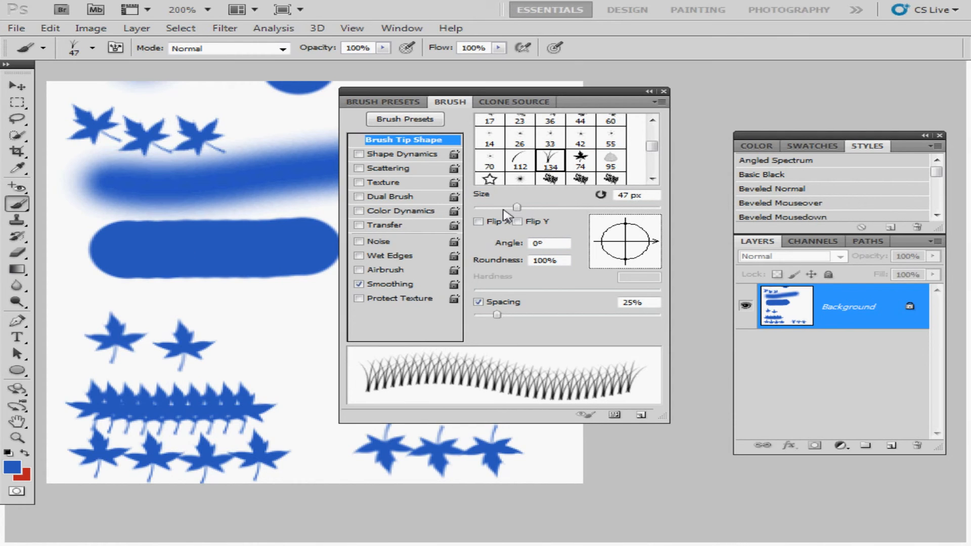
pyautogui.click(503, 208)
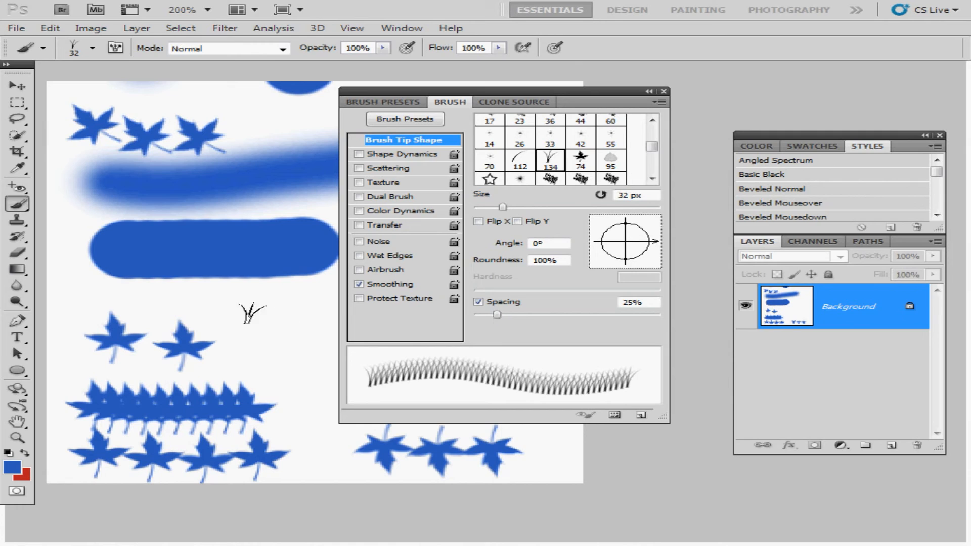
pyautogui.moveTo(147, 306); pyautogui.dragTo(213, 306)
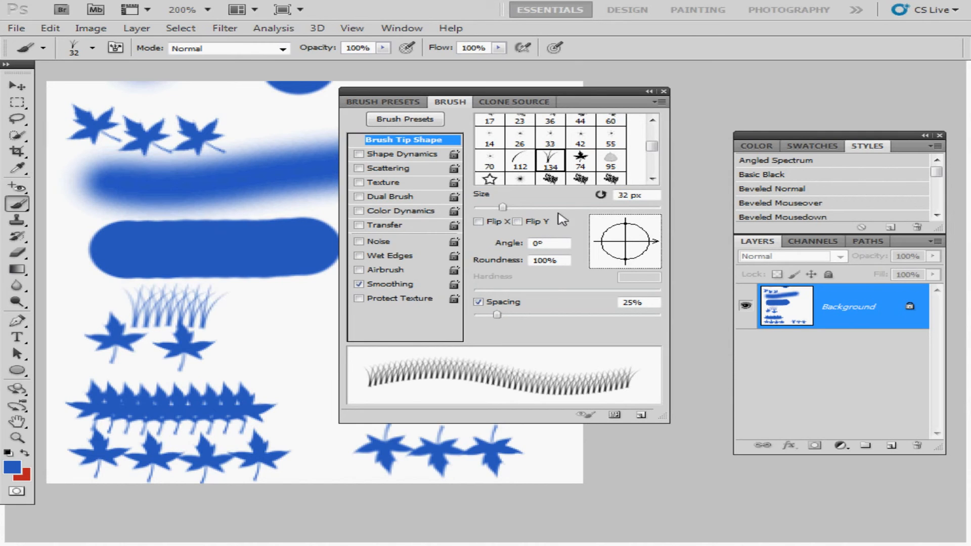
# Choose the 74 px maple leaf tip, set its spacing to 72%, enable Flip X and set the angle to 45°.
pyautogui.click(581, 158)
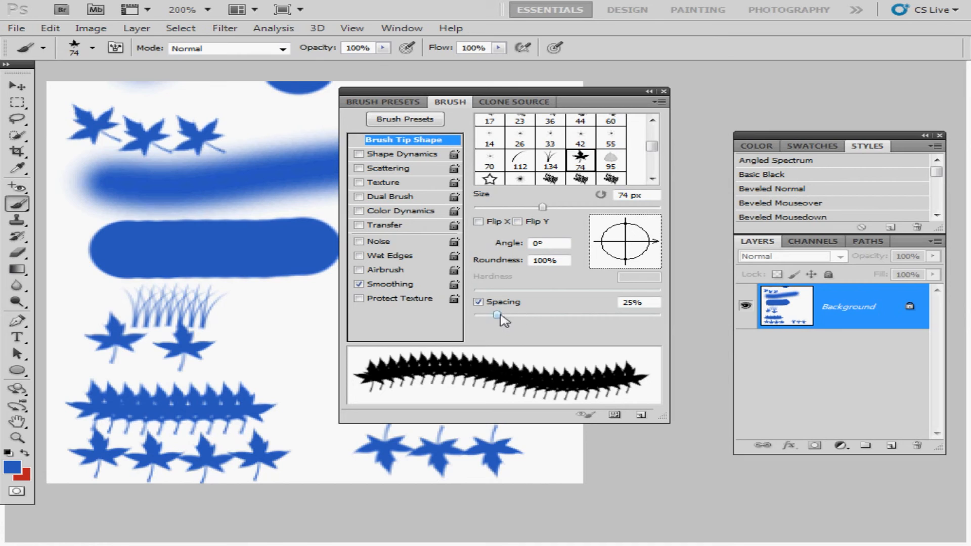
pyautogui.moveTo(499, 316); pyautogui.dragTo(539, 315)
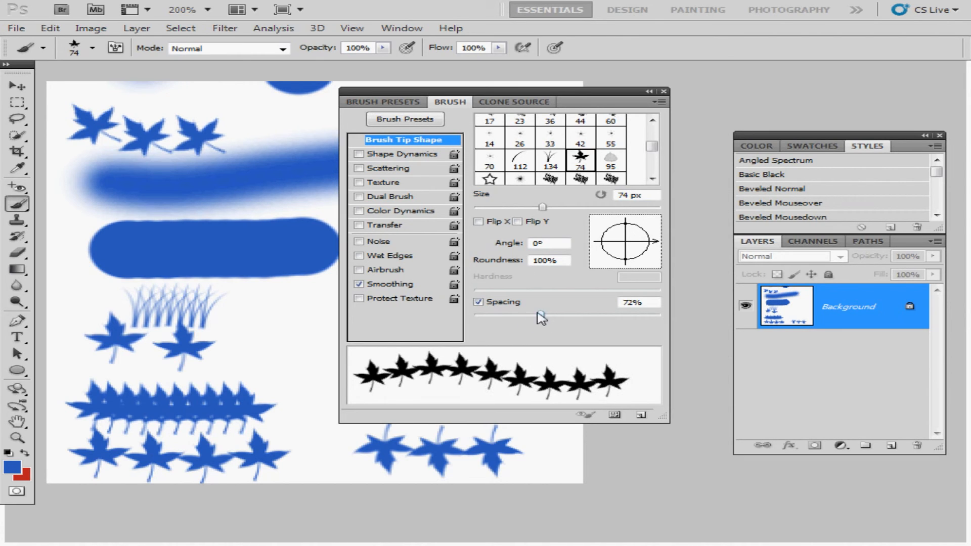
pyautogui.click(478, 221)
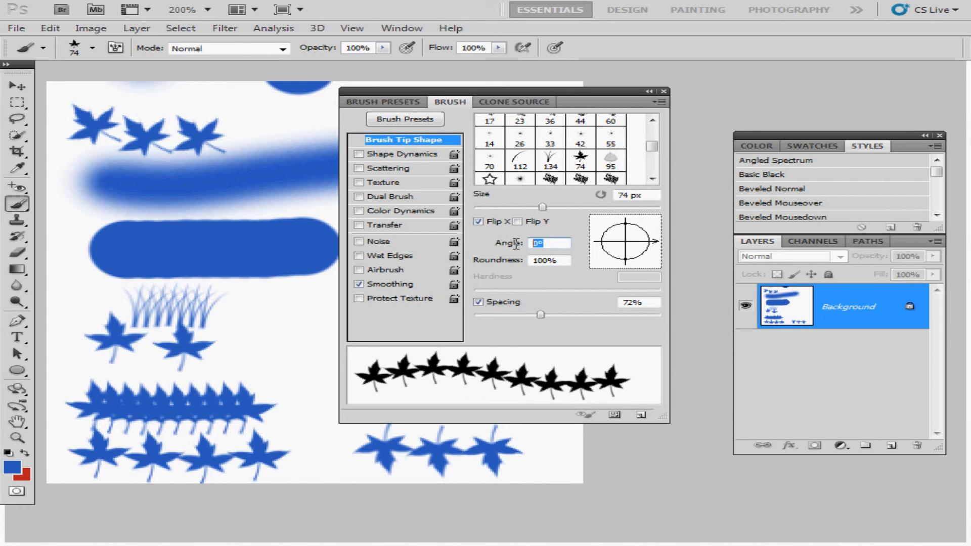
pyautogui.write('45')
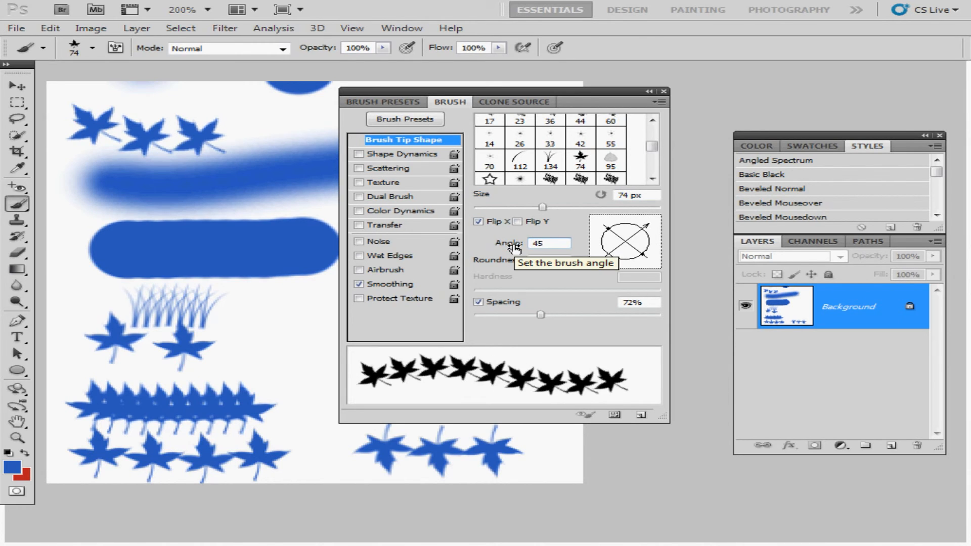
# Save the modified leaf tip as a new brush preset named Scattered Maple Leaves 1, capturing the brush size.
pyautogui.click(660, 102)
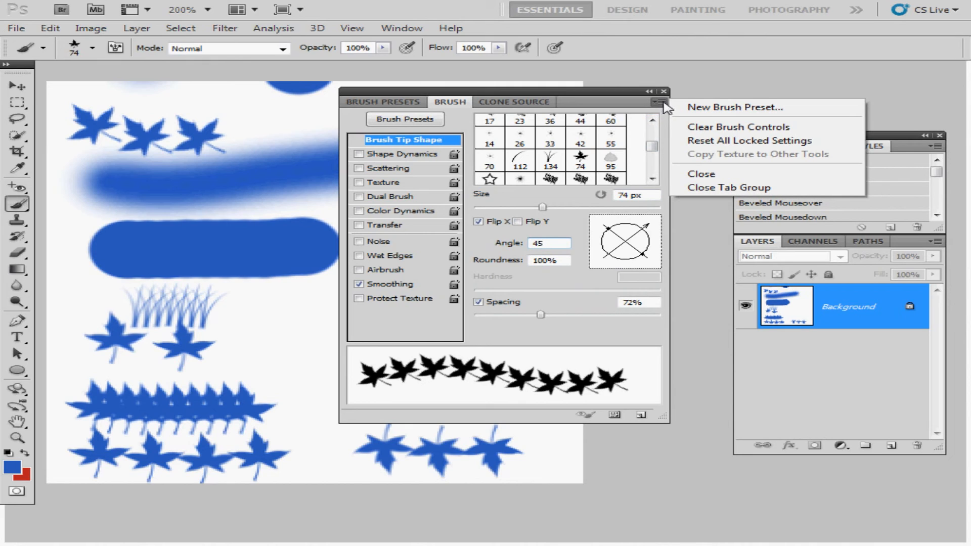
pyautogui.click(701, 114)
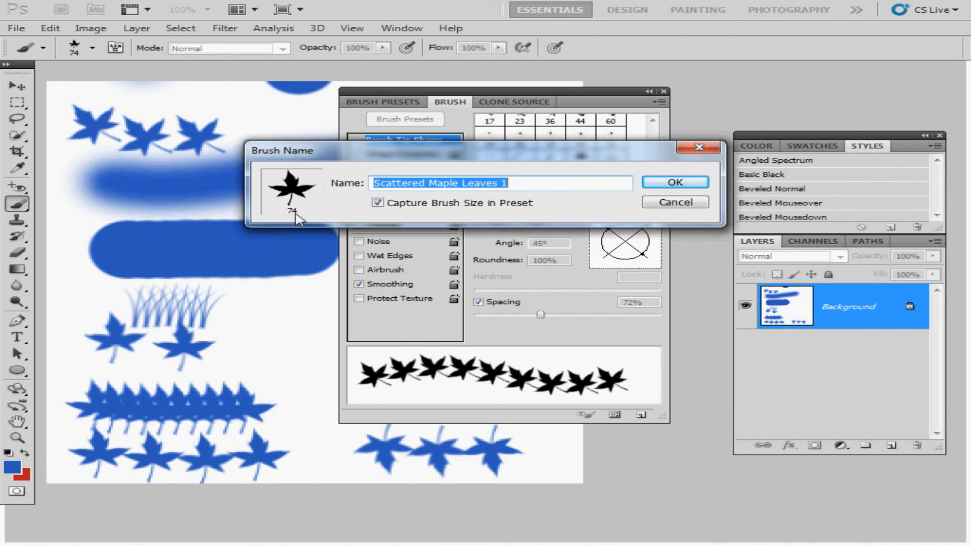
pyautogui.click(551, 184)
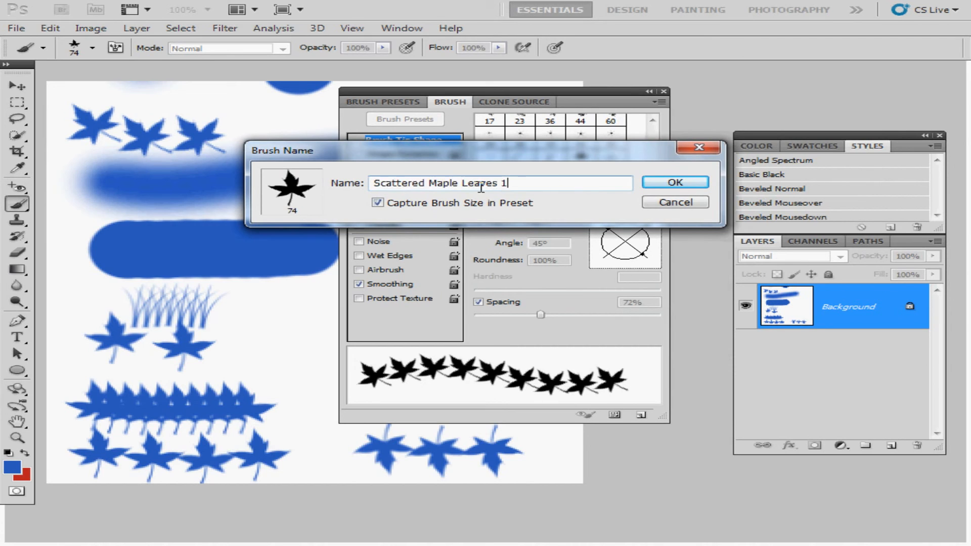
pyautogui.click(672, 183)
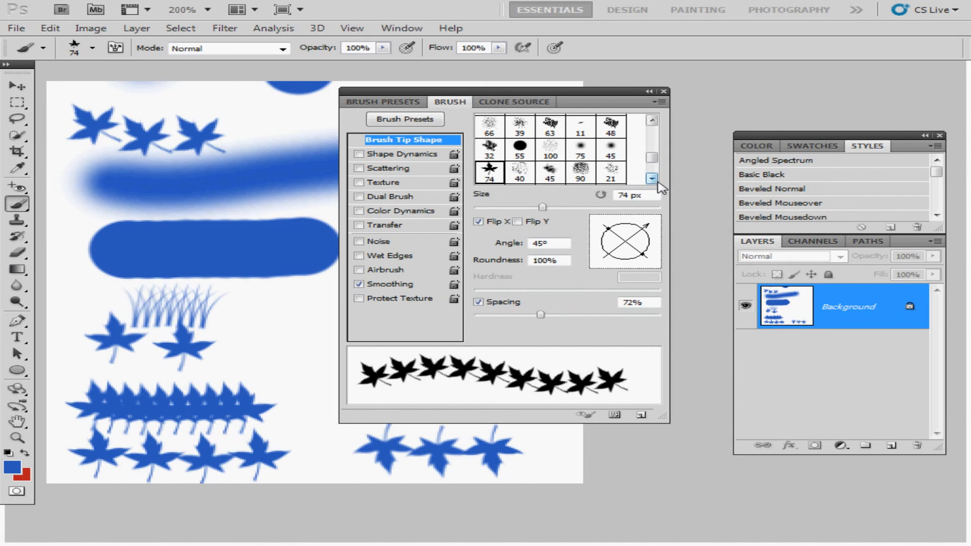
# Paint a small textured patch beside the grass strip with the 90 px tip reduced to 31 px, and reselect the saved leaf preset.
pyautogui.click(581, 170)
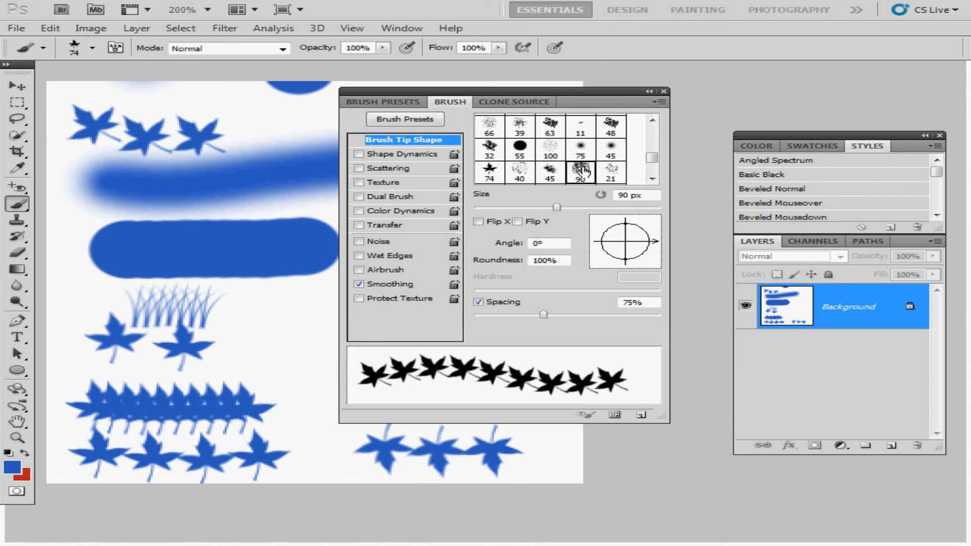
pyautogui.click(502, 208)
pyautogui.moveTo(278, 302); pyautogui.dragTo(308, 324)
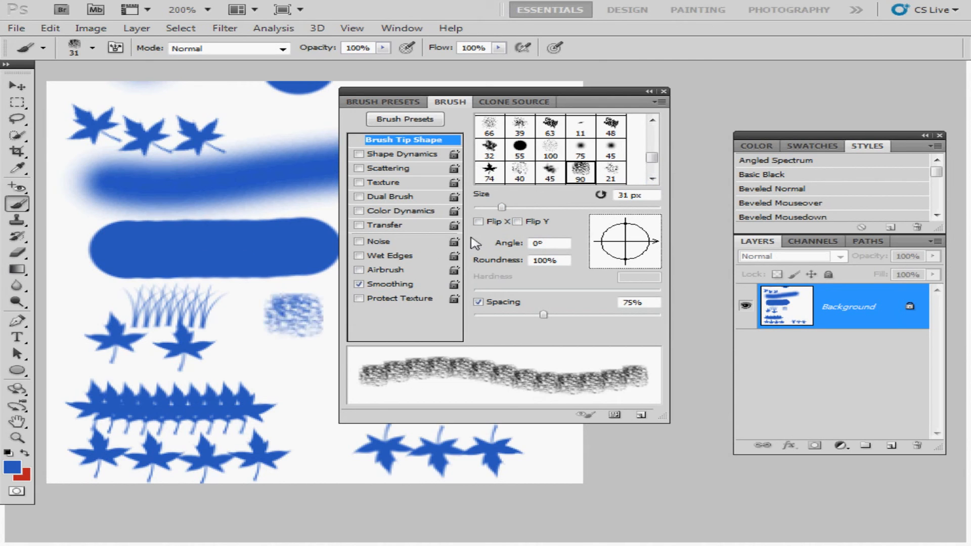
pyautogui.click(490, 172)
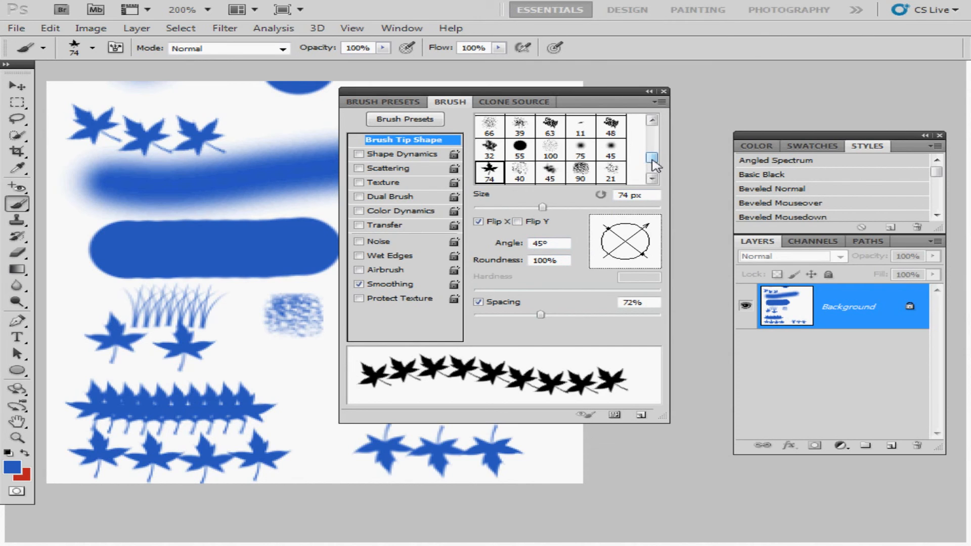
# Choose the 25 px Round Point bristle tip and paint a short diagonal stroke across the soft blue stroke.
pyautogui.moveTo(653, 158); pyautogui.dragTo(656, 130)
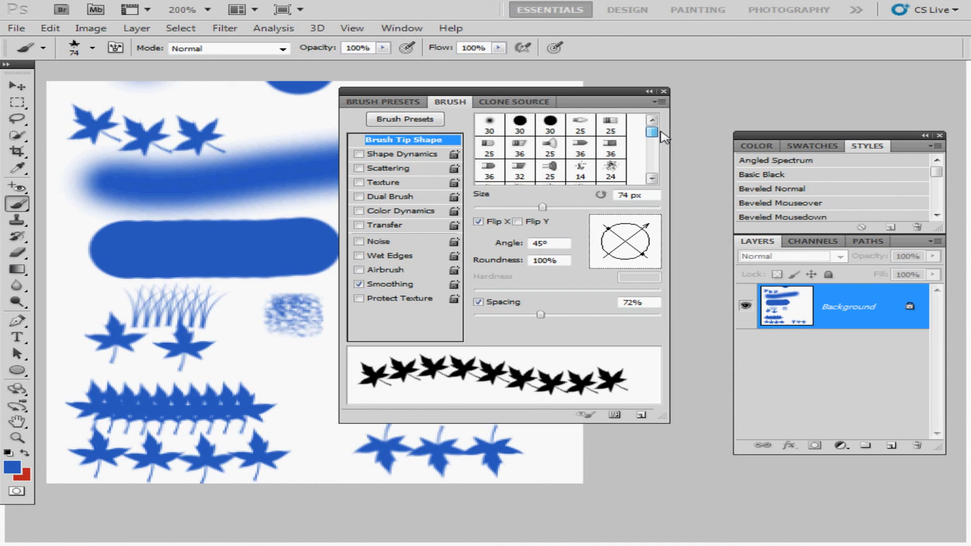
pyautogui.click(582, 133)
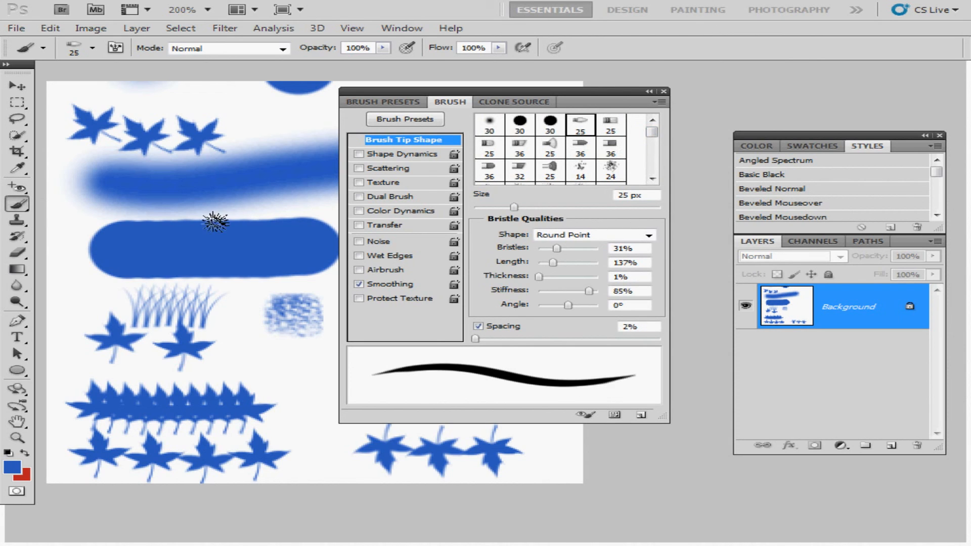
pyautogui.moveTo(238, 119)
pyautogui.mouseDown()
pyautogui.moveTo(264, 168)
pyautogui.moveTo(294, 187)
pyautogui.mouseUp()
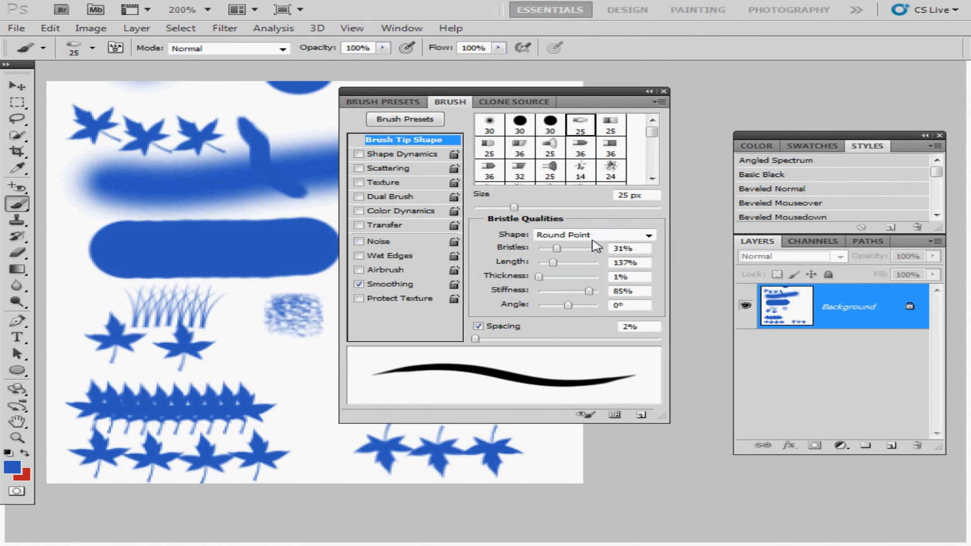
# Set the bristle shape to Round Blunt with bristles 55%, length 255%, thickness 11%, stiffness 55% and angle 128°.
pyautogui.click(648, 235)
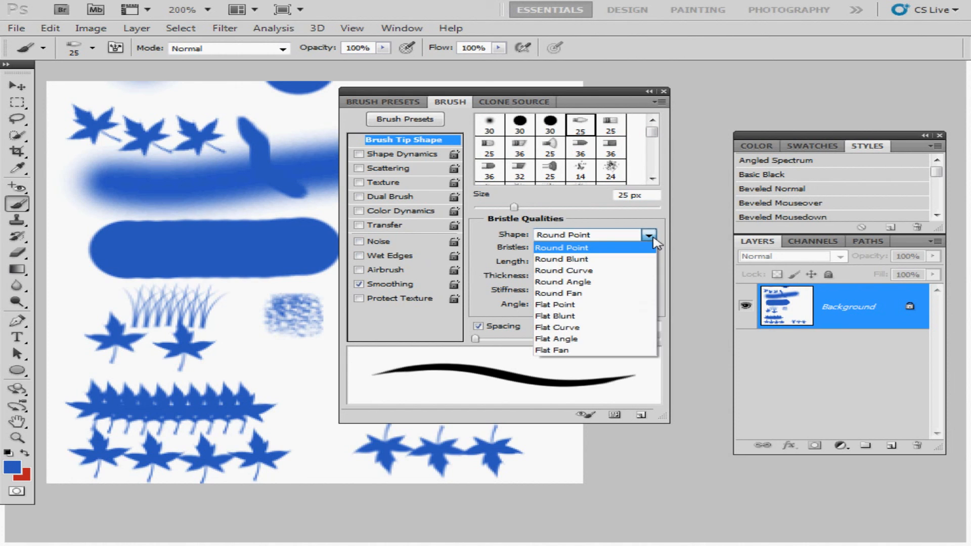
pyautogui.click(632, 259)
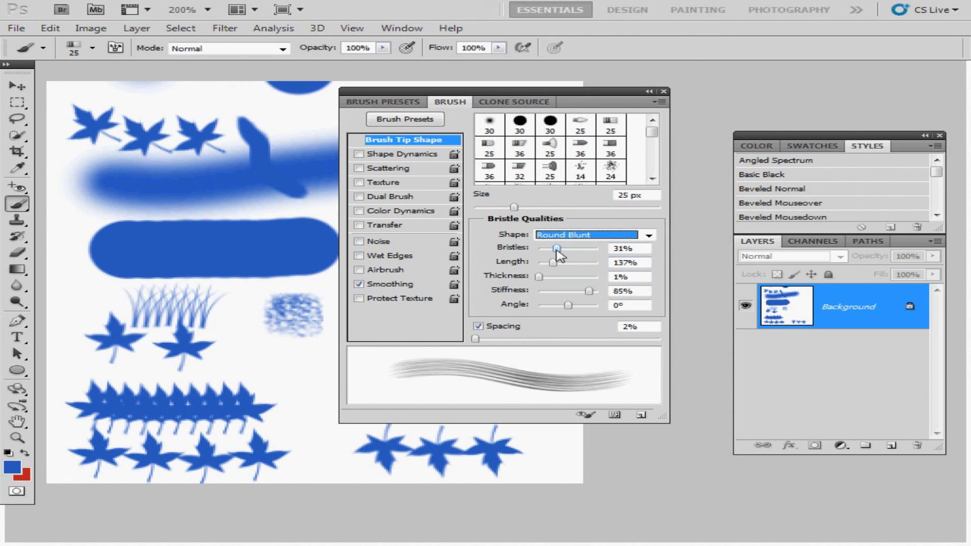
pyautogui.moveTo(556, 251)
pyautogui.mouseDown()
pyautogui.moveTo(573, 252)
pyautogui.moveTo(541, 277)
pyautogui.moveTo(559, 278)
pyautogui.moveTo(543, 278)
pyautogui.moveTo(590, 307)
pyautogui.mouseUp()
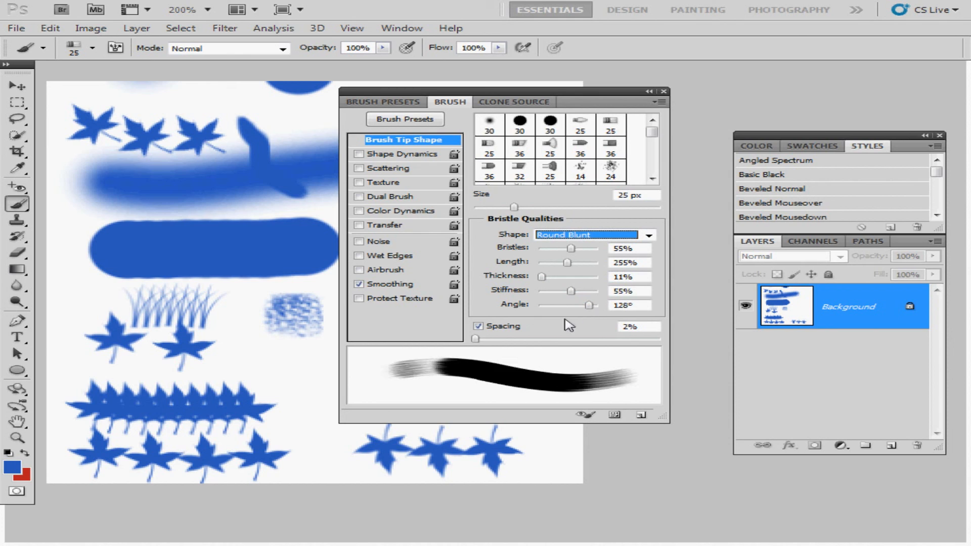
# Set the bristle tip's spacing to 6% and paint a thick diagonal stroke from the single leaves down to the upside-down leaves.
pyautogui.click(632, 328)
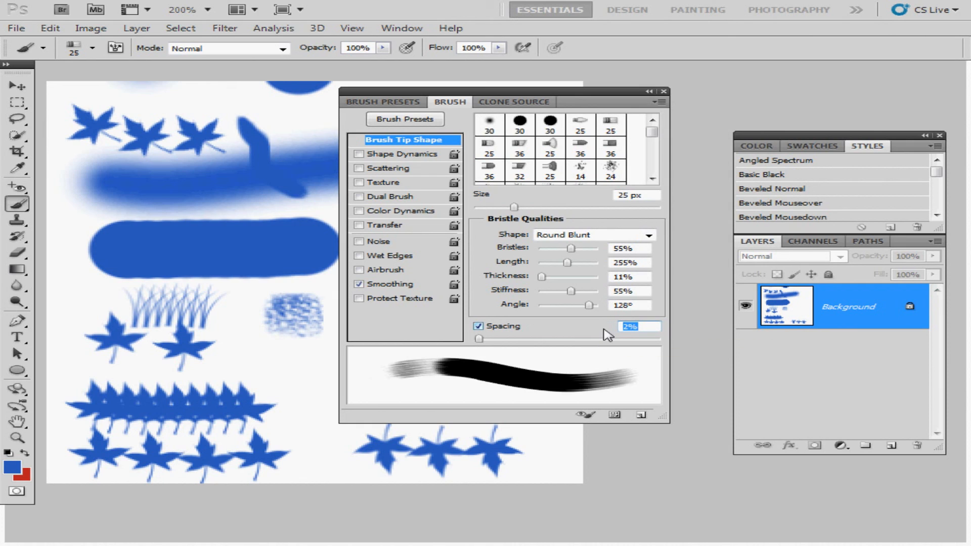
pyautogui.write('6')
pyautogui.moveTo(205, 338)
pyautogui.mouseDown()
pyautogui.moveTo(278, 377)
pyautogui.moveTo(364, 452)
pyautogui.mouseUp()
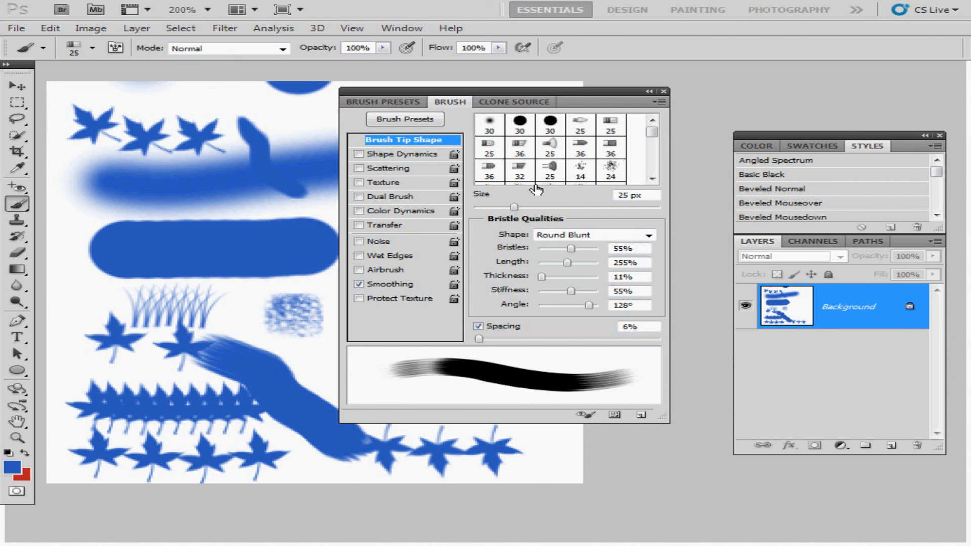
# Compare the stroke previews of the spatter, chalk and star tips, including the 24, 44, 26, 23 and 39 px ones.
pyautogui.click(609, 172)
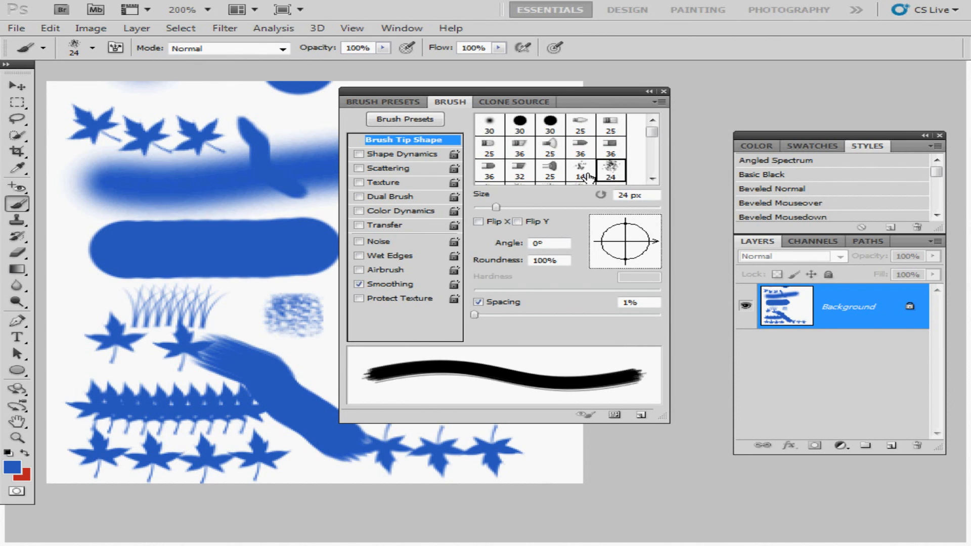
pyautogui.scroll(-2, 656, 165)
pyautogui.click(581, 155)
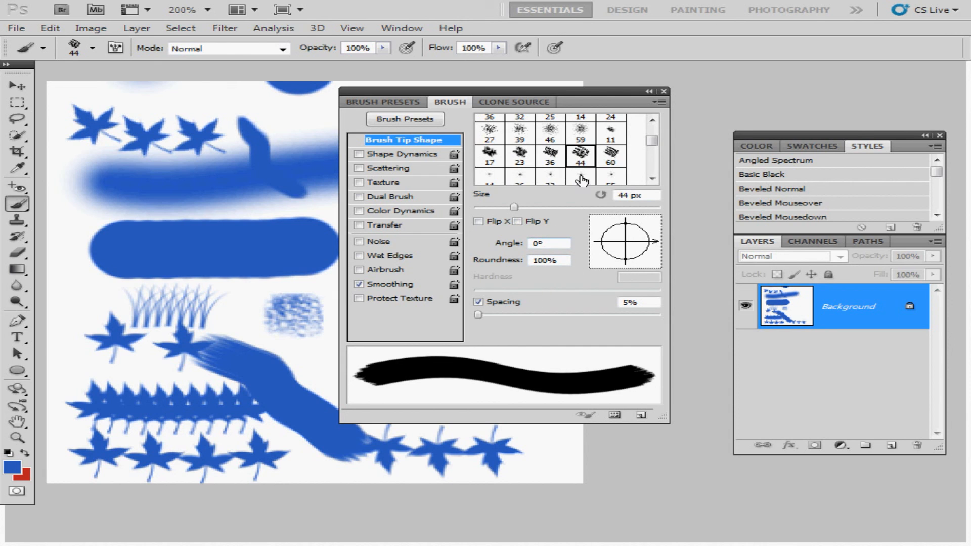
pyautogui.click(581, 177)
pyautogui.click(515, 180)
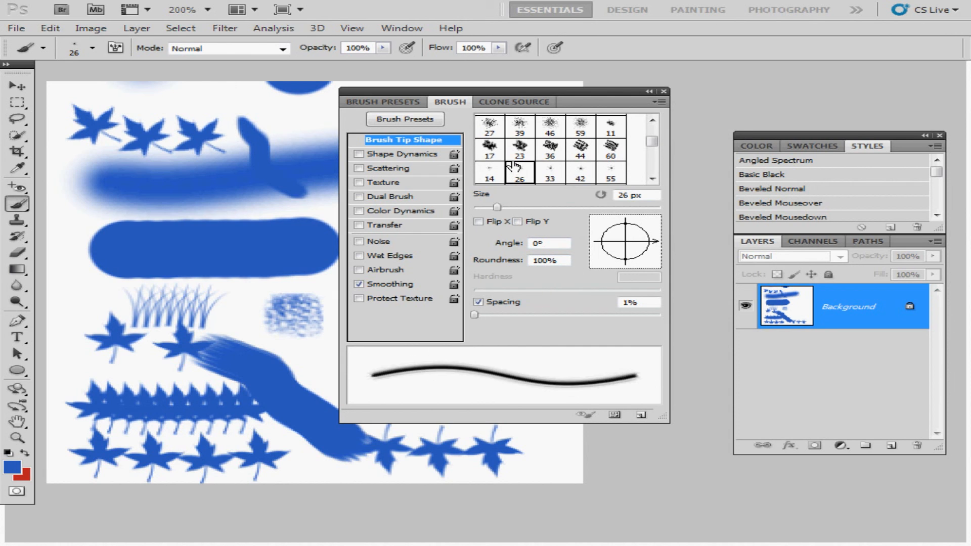
pyautogui.click(491, 149)
pyautogui.click(520, 150)
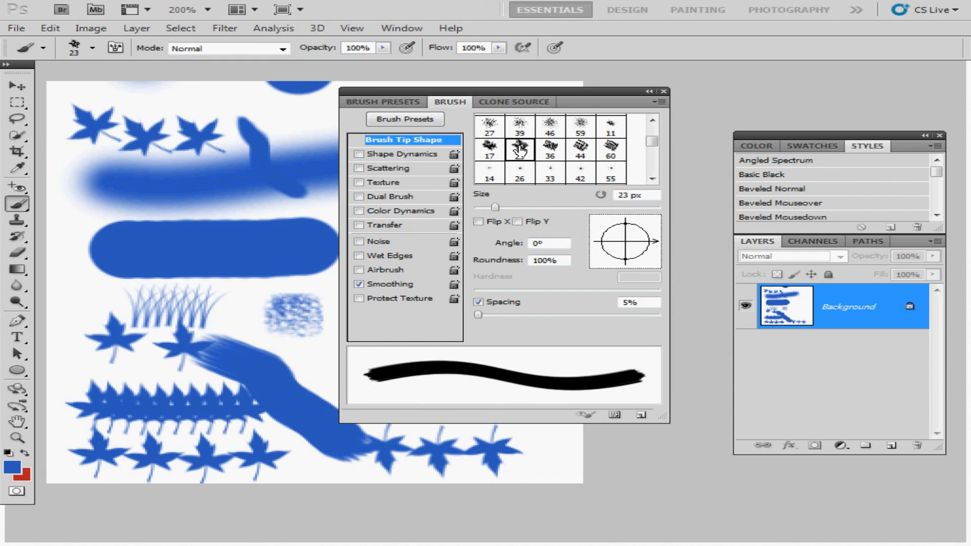
pyautogui.click(490, 127)
pyautogui.click(519, 128)
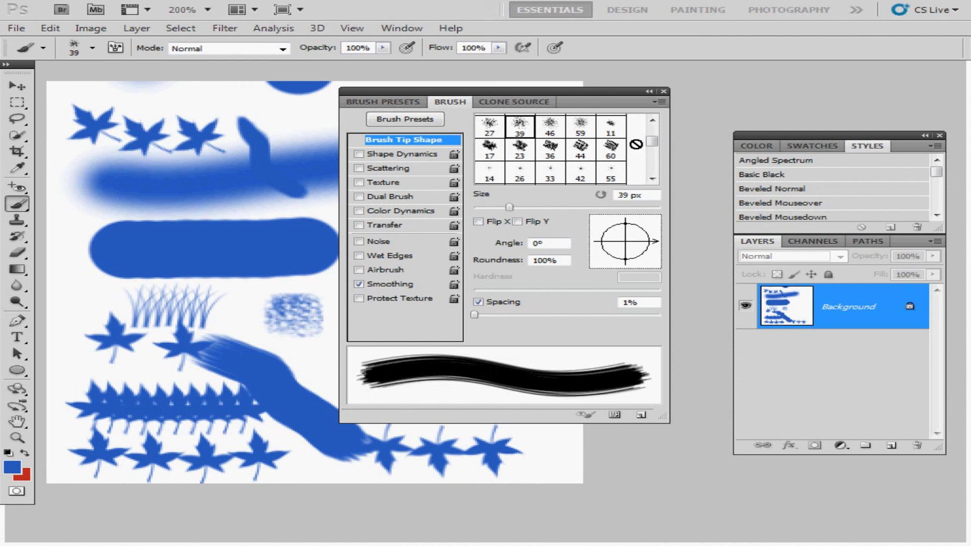
# Compare the stroke previews of the further textured and round tips, including the 63 px, 100 px and soft 45 px ones.
pyautogui.moveTo(651, 143); pyautogui.dragTo(652, 155)
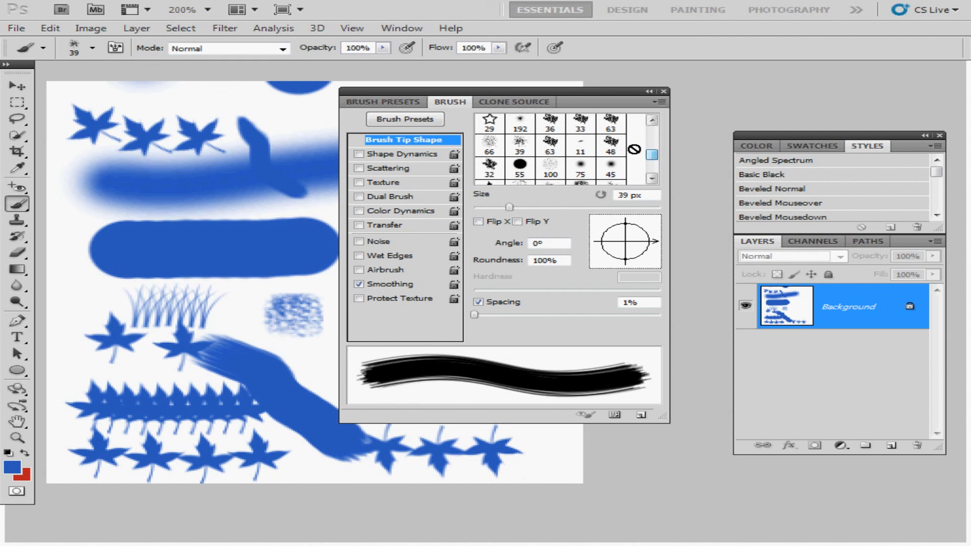
pyautogui.click(611, 146)
pyautogui.click(550, 145)
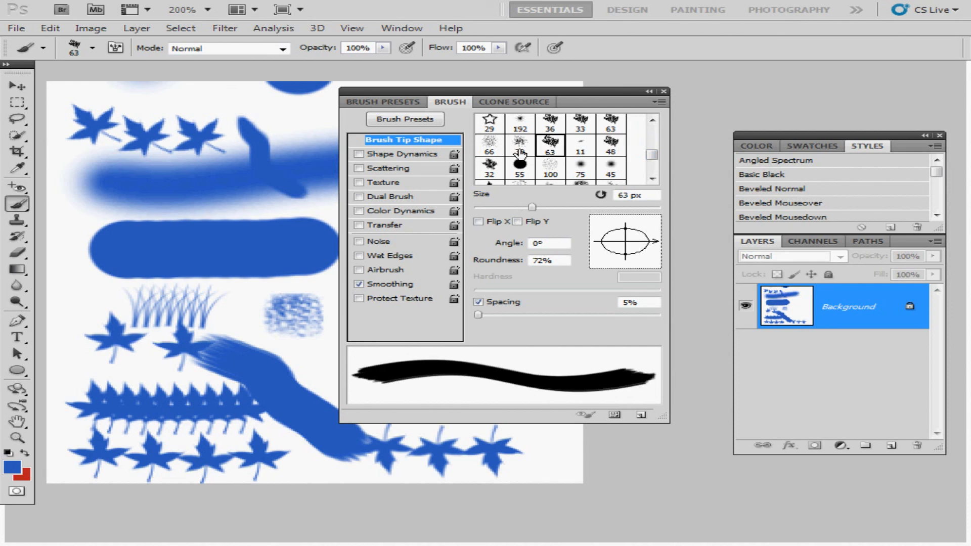
pyautogui.click(519, 147)
pyautogui.click(520, 166)
pyautogui.click(550, 172)
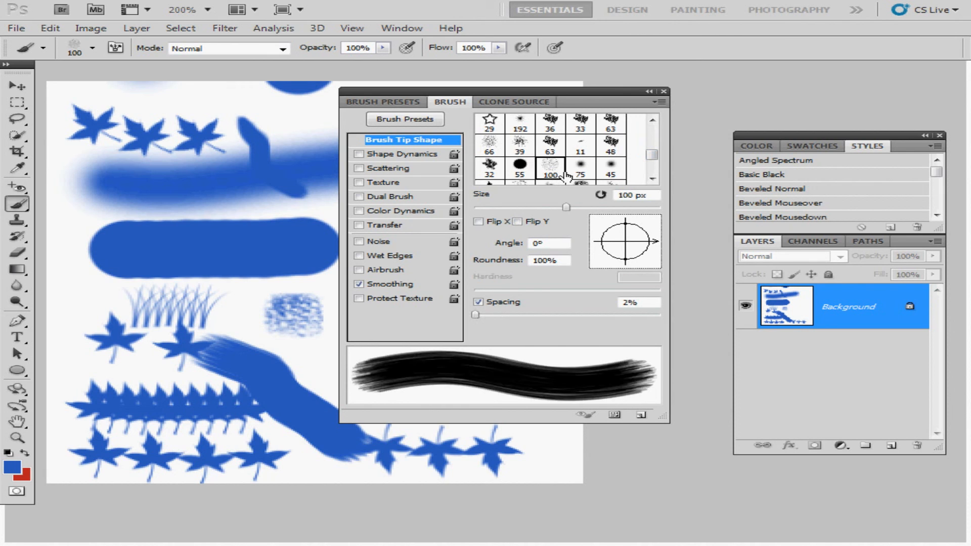
pyautogui.click(581, 174)
pyautogui.click(612, 169)
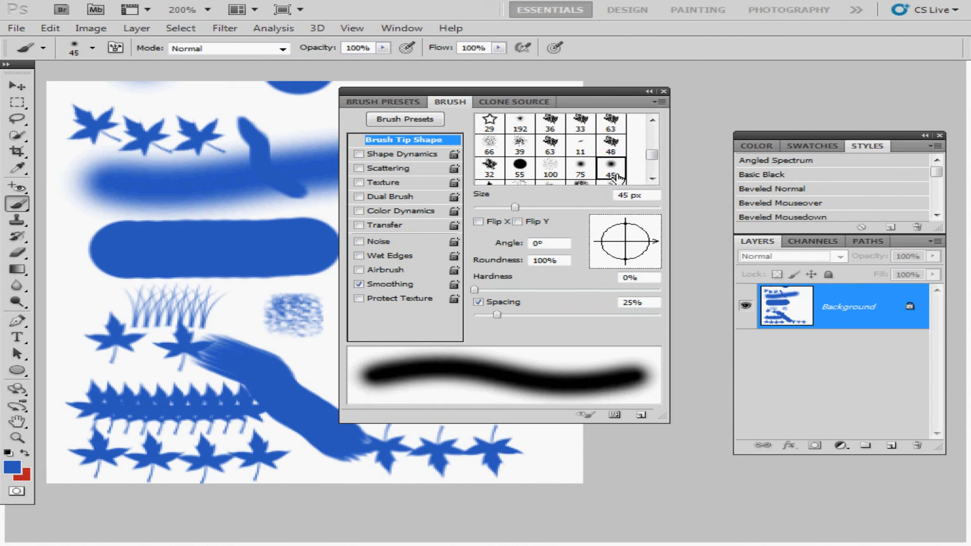
# Choose the 59 px textured tip and paint a broad winding stroke from the grass strip up past the tilted leaves.
pyautogui.moveTo(651, 157); pyautogui.dragTo(651, 167)
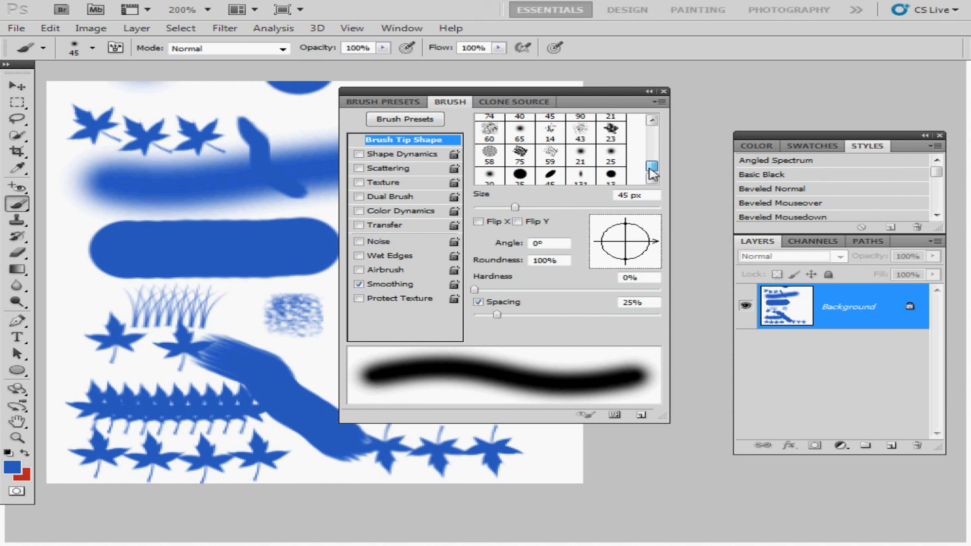
pyautogui.click(545, 161)
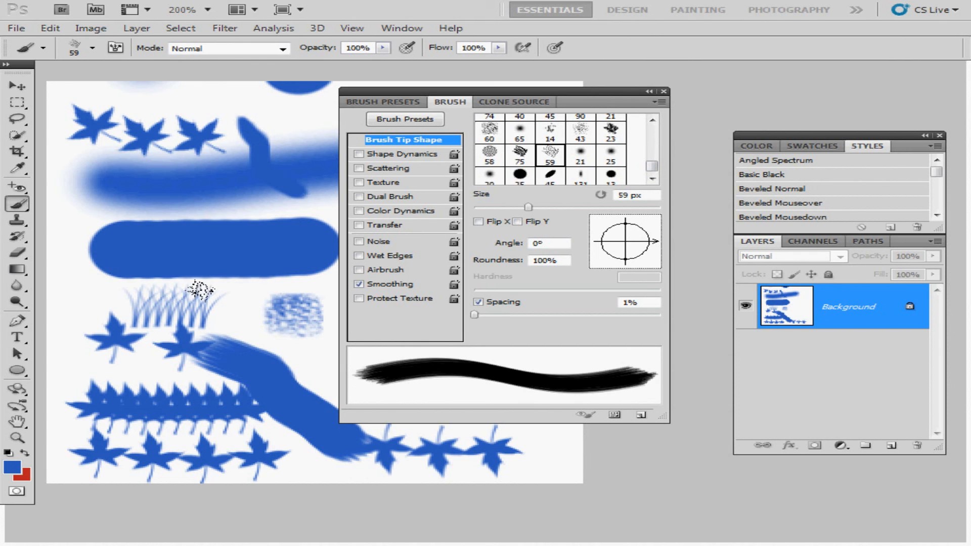
pyautogui.moveTo(195, 289)
pyautogui.mouseDown()
pyautogui.moveTo(270, 274)
pyautogui.moveTo(143, 206)
pyautogui.moveTo(191, 147)
pyautogui.moveTo(253, 109)
pyautogui.moveTo(235, 152)
pyautogui.mouseUp()
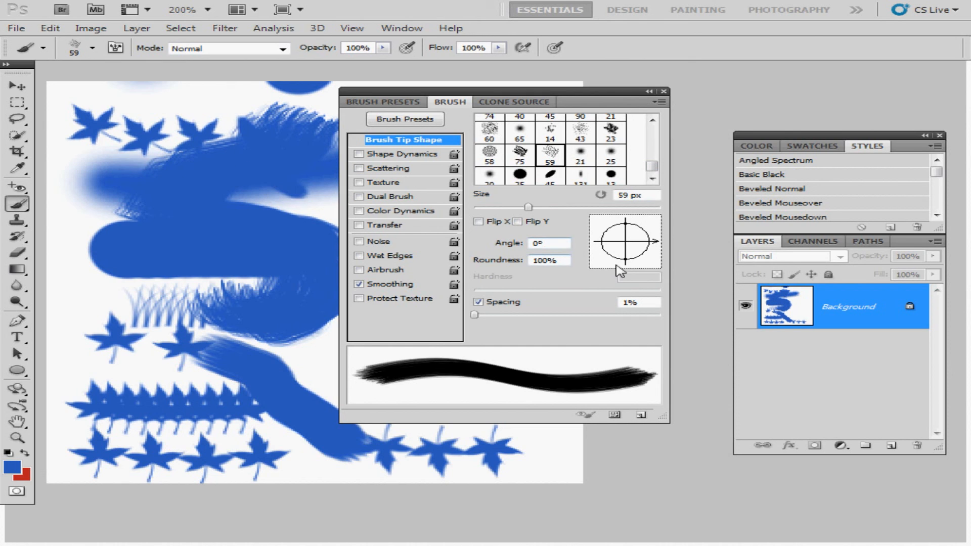